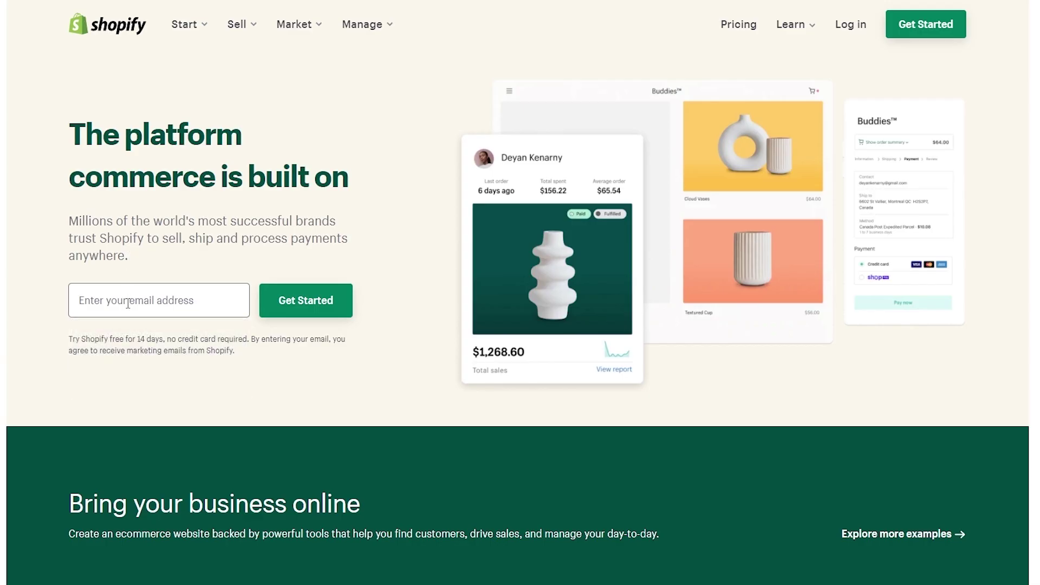
- Bring up the paste menu in Shopify's sign-up email field for the temporary address
right_click(128, 302)
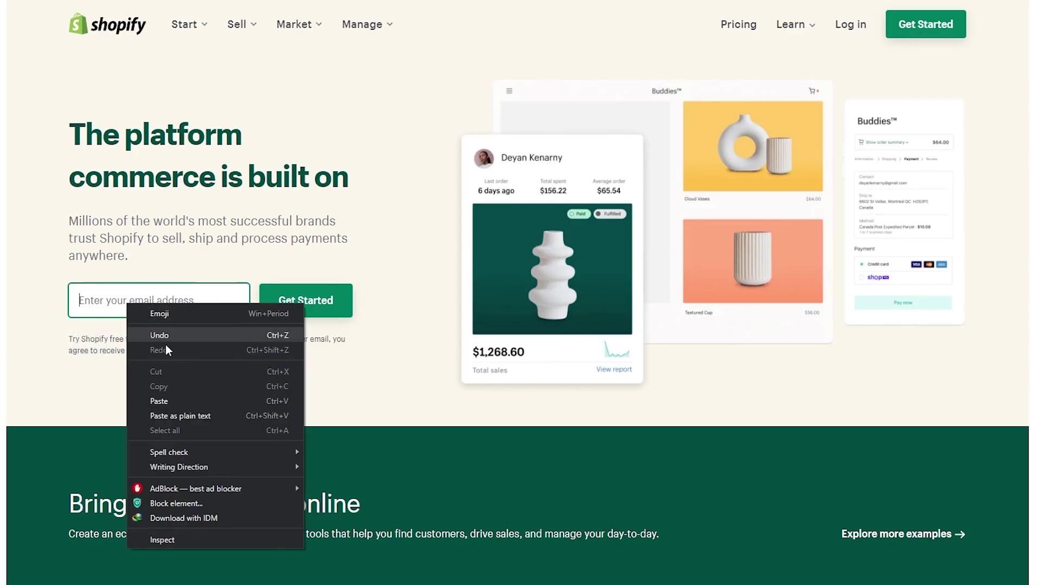
- Paste the temporary email address and submit it to start the Shopify free-trial sign-up
click(196, 398)
click(325, 314)
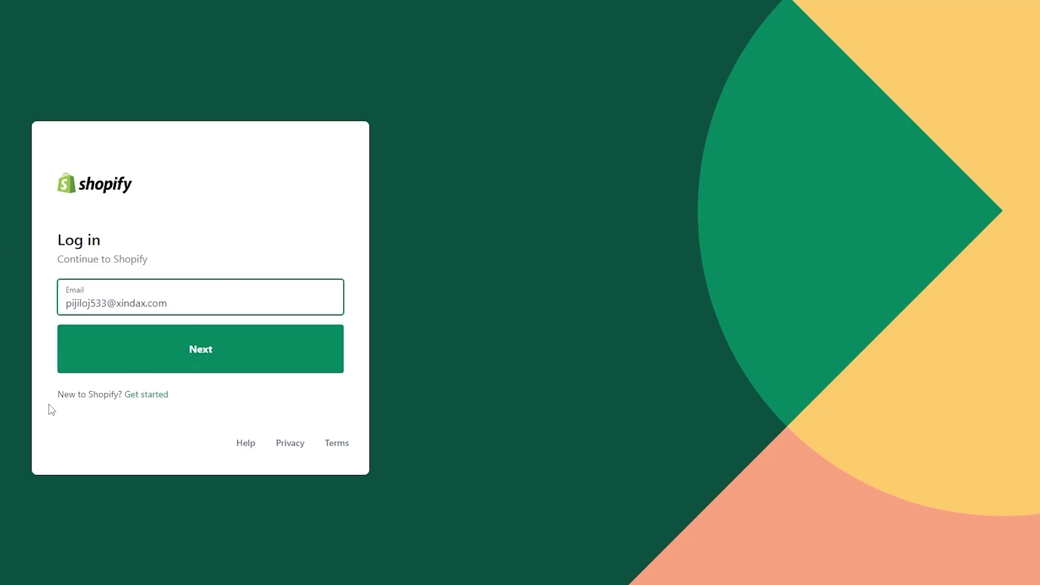
click(211, 351)
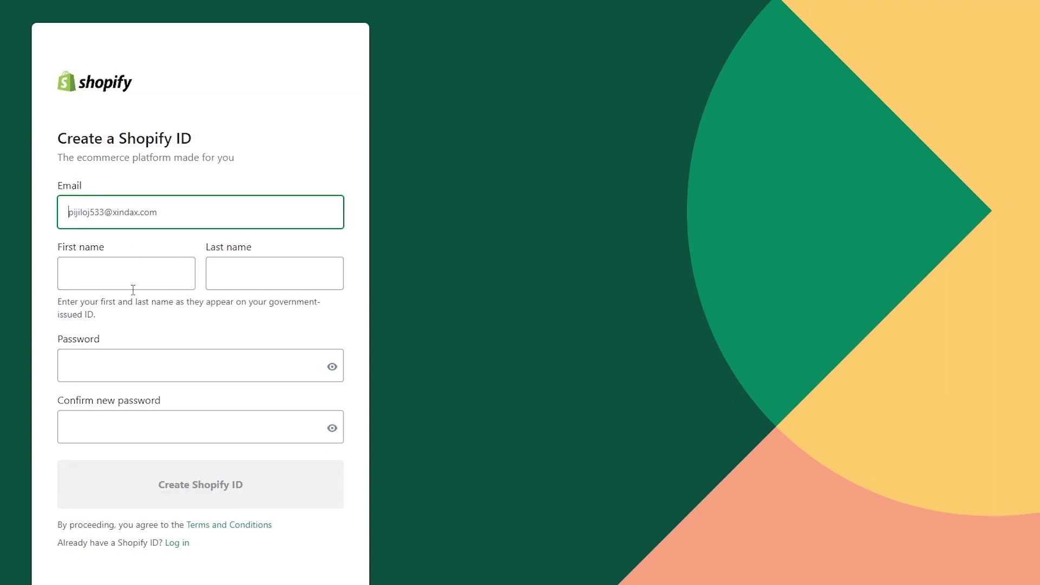
scroll(124, 239, down, 1)
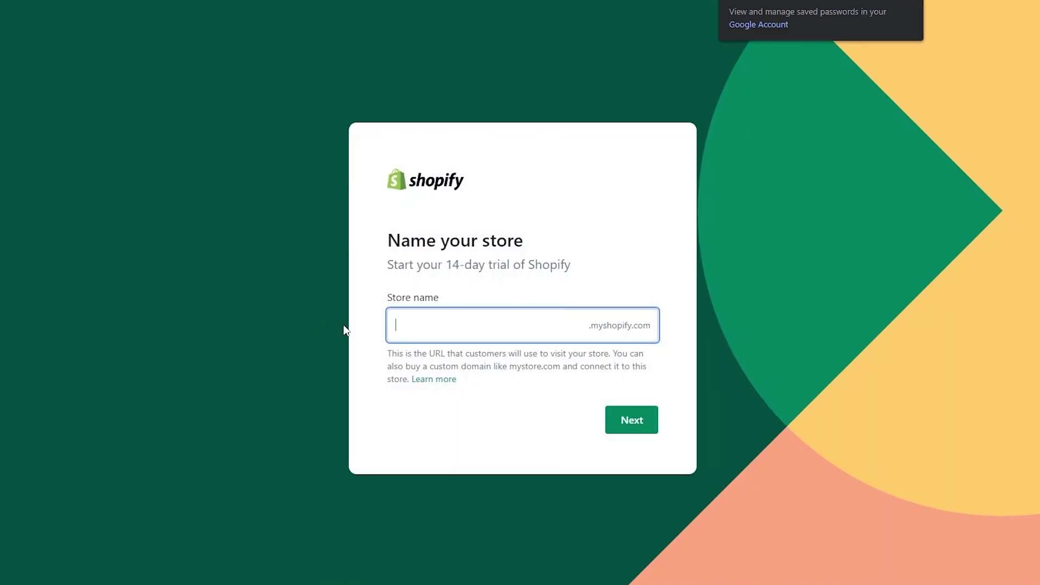
- Name the store 'ceeceestoys' and skip the selling and revenue questionnaire
click(454, 333)
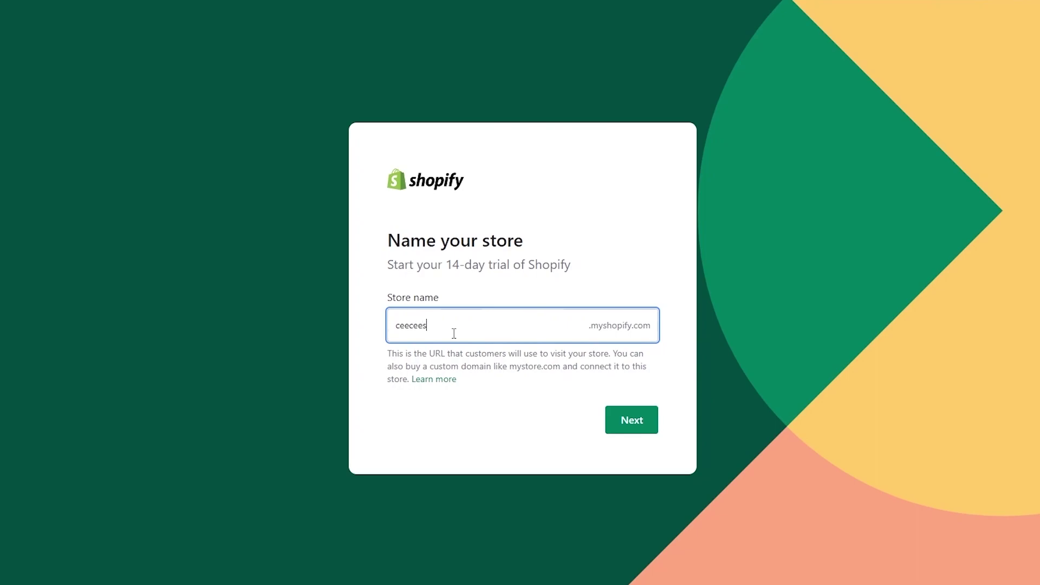
text(ceeceestoys)
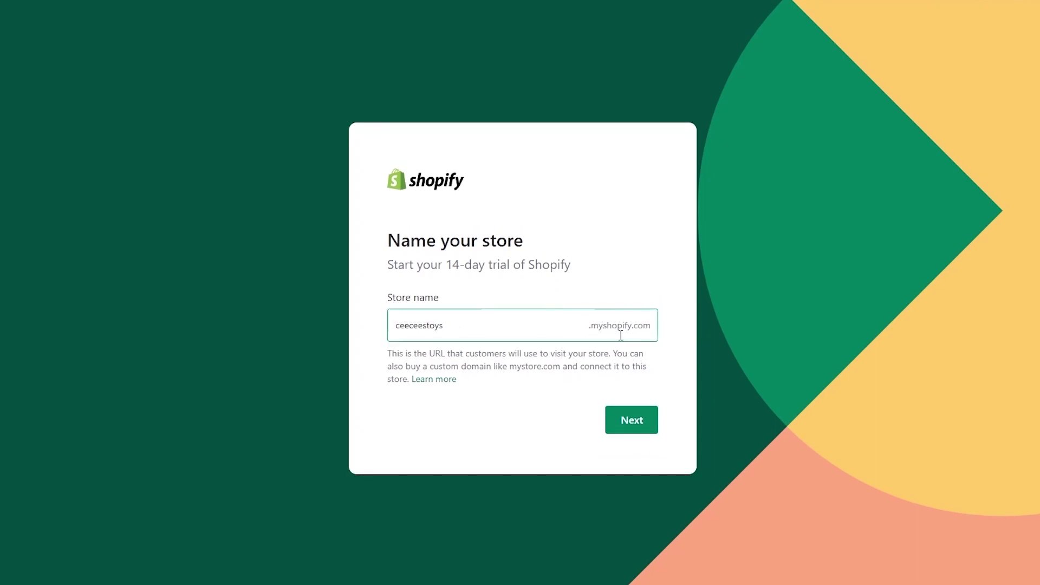
click(628, 425)
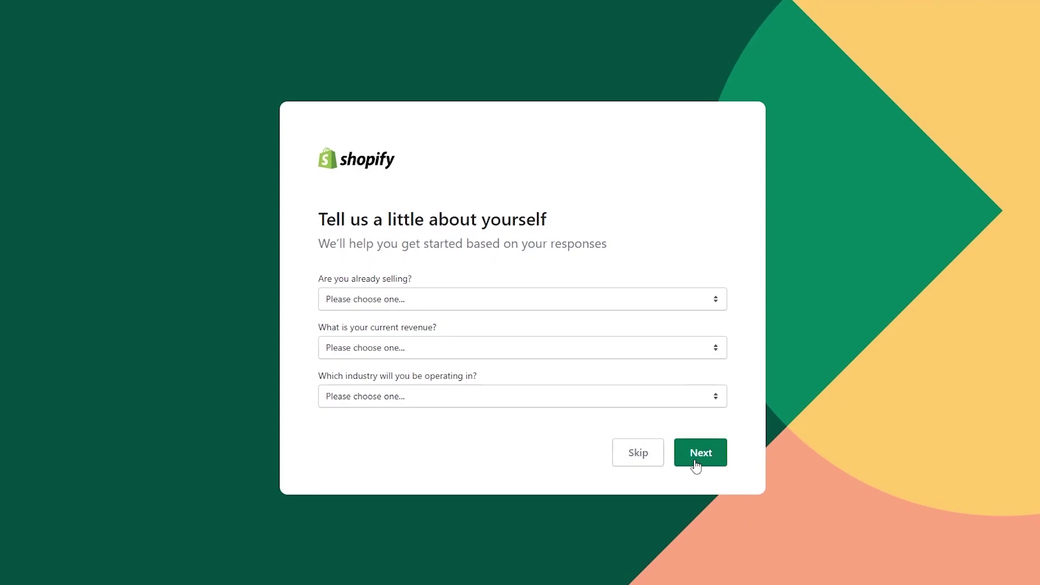
click(637, 455)
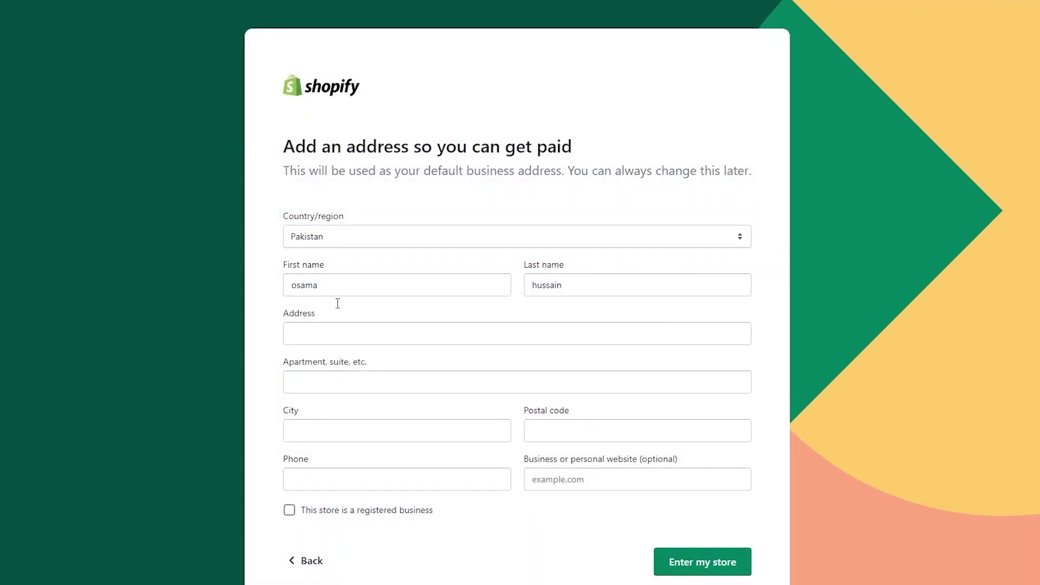
scroll(343, 307, down, 1)
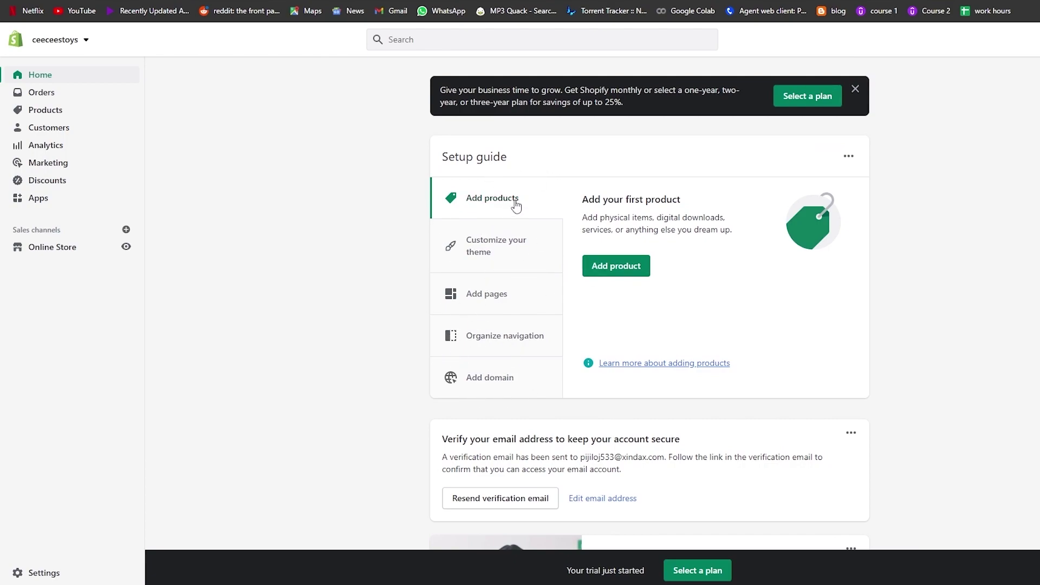
- Review the theme, pages, navigation and domain setup steps, then go to the Apps page
click(507, 254)
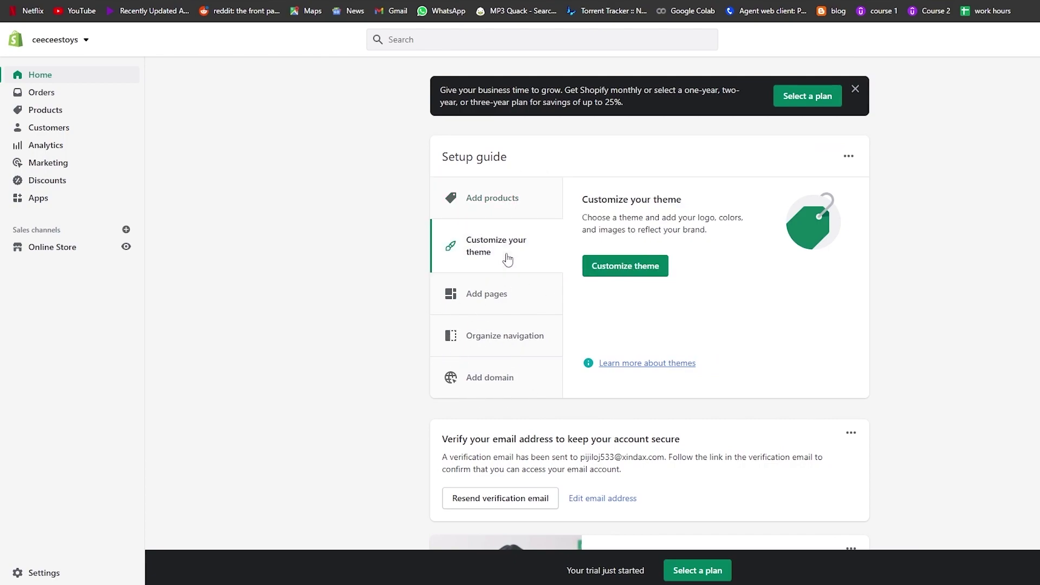
click(514, 301)
click(497, 341)
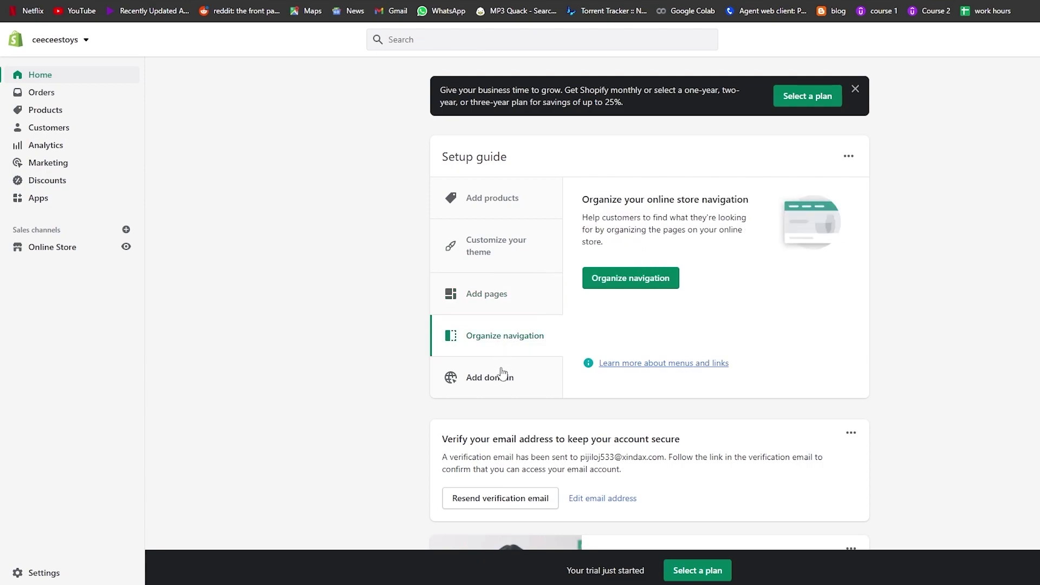
click(497, 382)
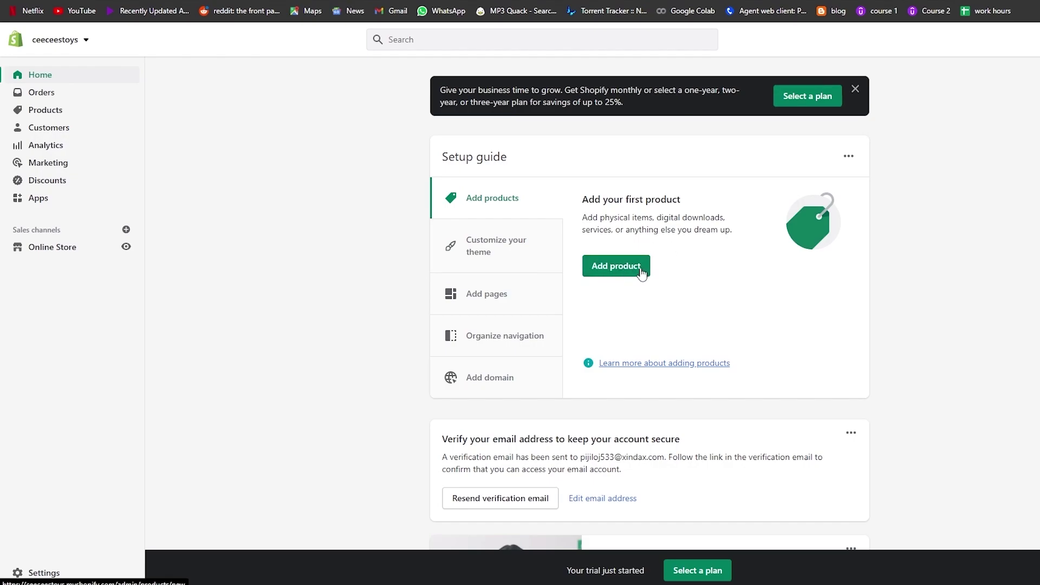
click(39, 199)
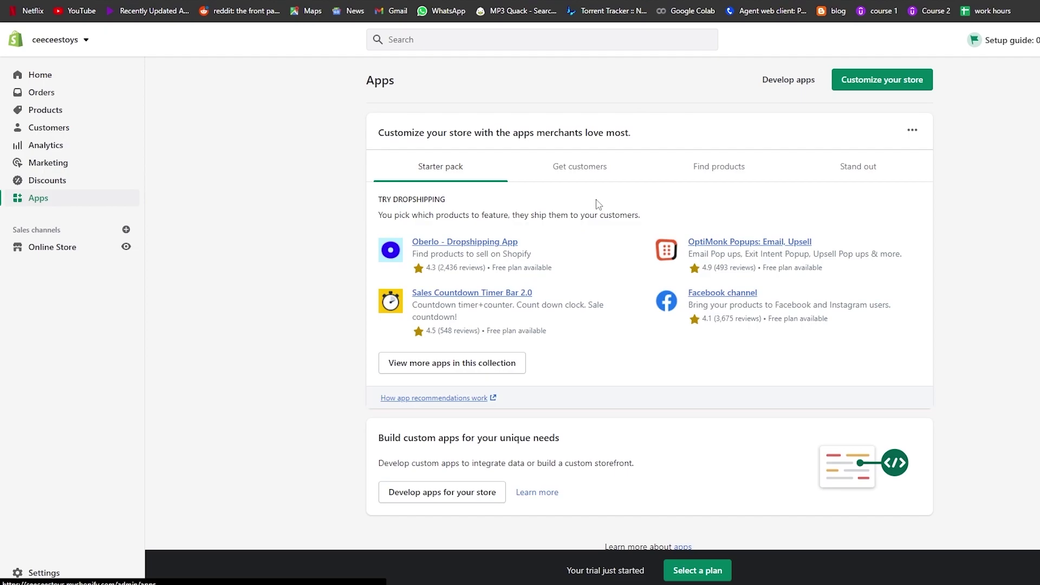
- Add the Oberlo - Dropshipping App and approve its installation on ceeceestoys
click(430, 244)
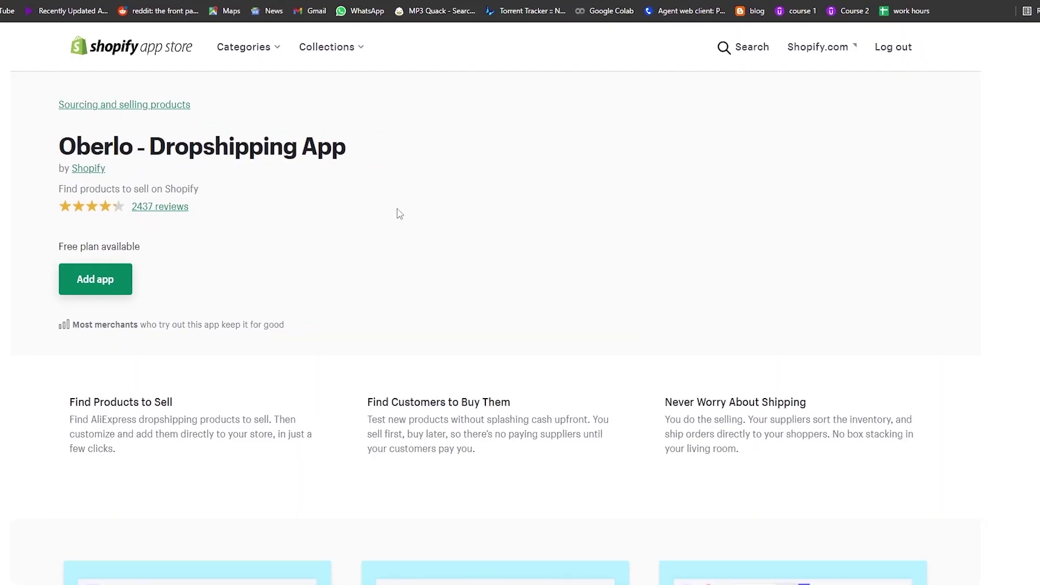
click(93, 284)
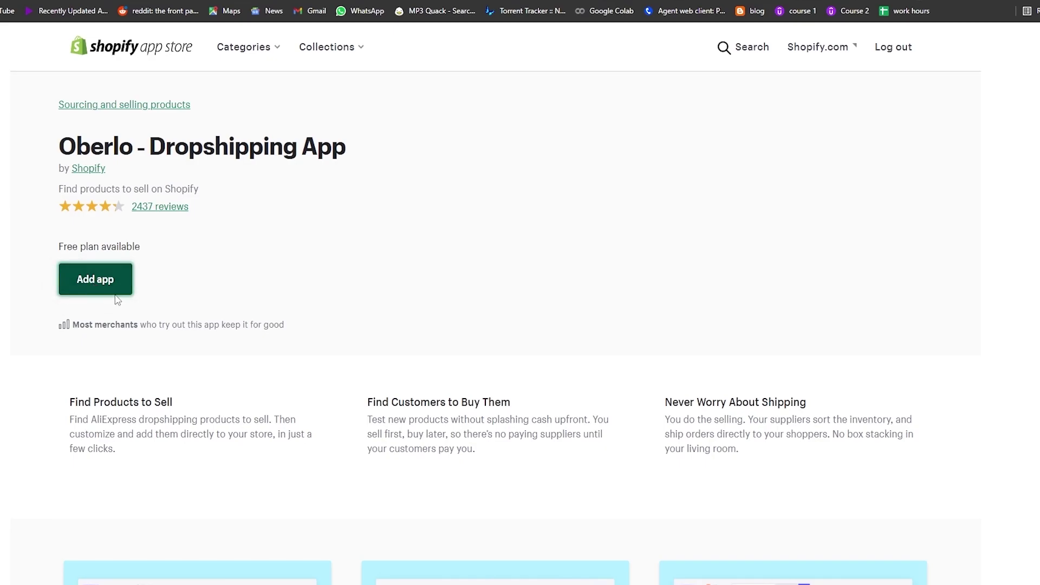
scroll(785, 260, down, 2)
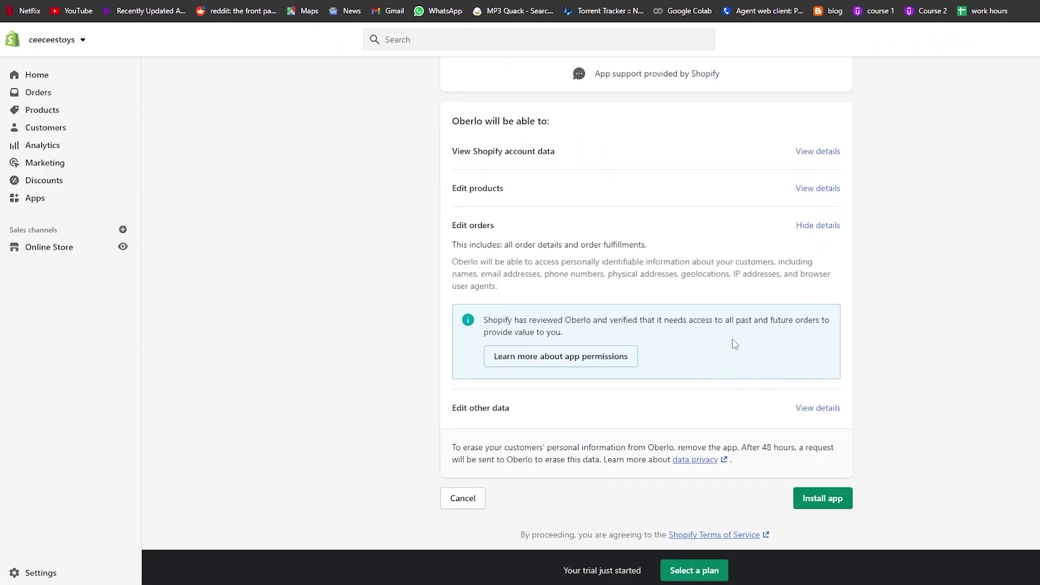
scroll(758, 324, up, 1)
scroll(786, 302, down, 1)
click(822, 498)
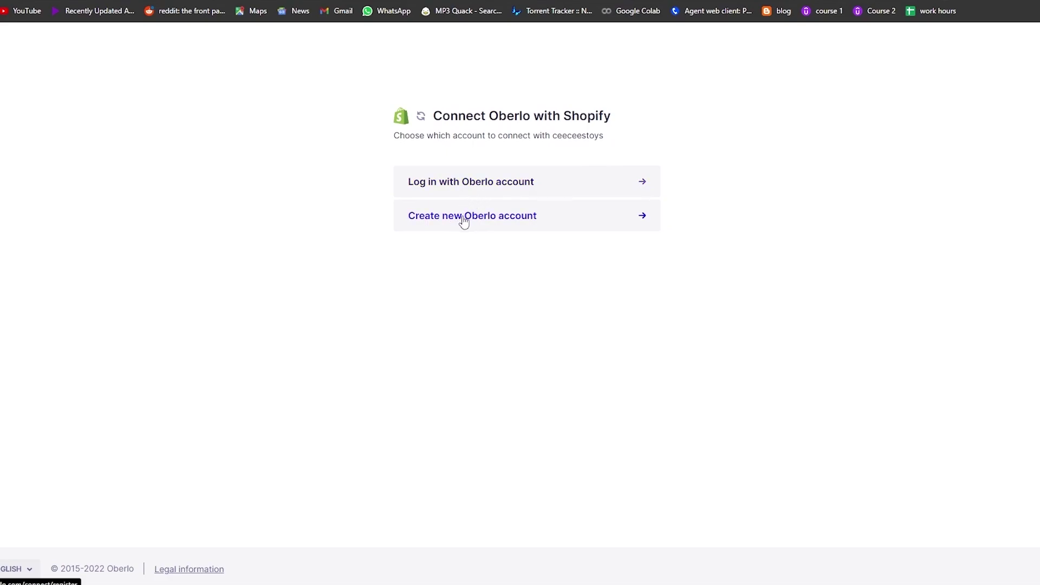
- Create a new Oberlo account for the store and dismiss the welcome and password popups
click(522, 227)
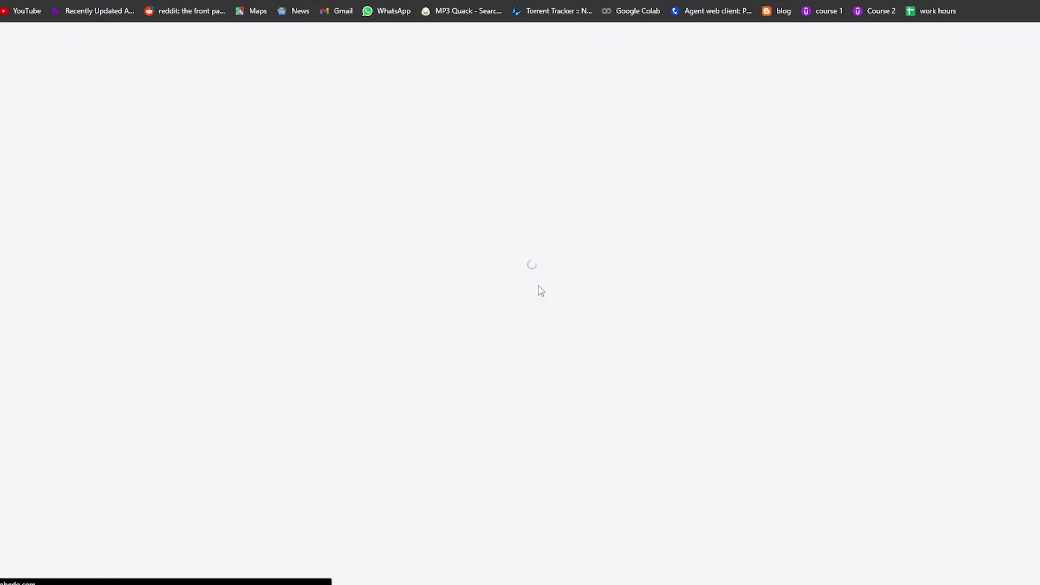
scroll(701, 276, down, 5)
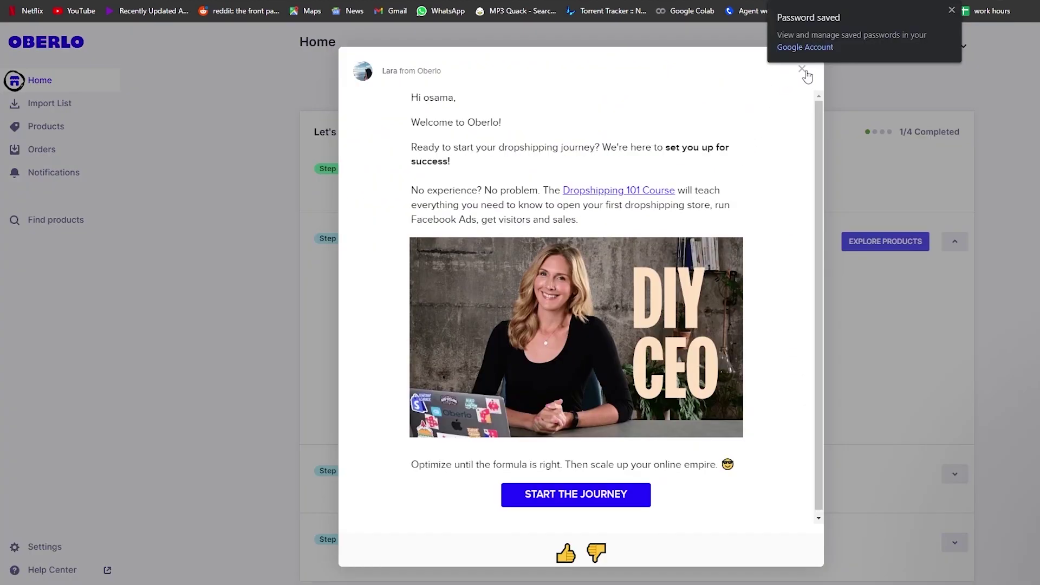
click(802, 71)
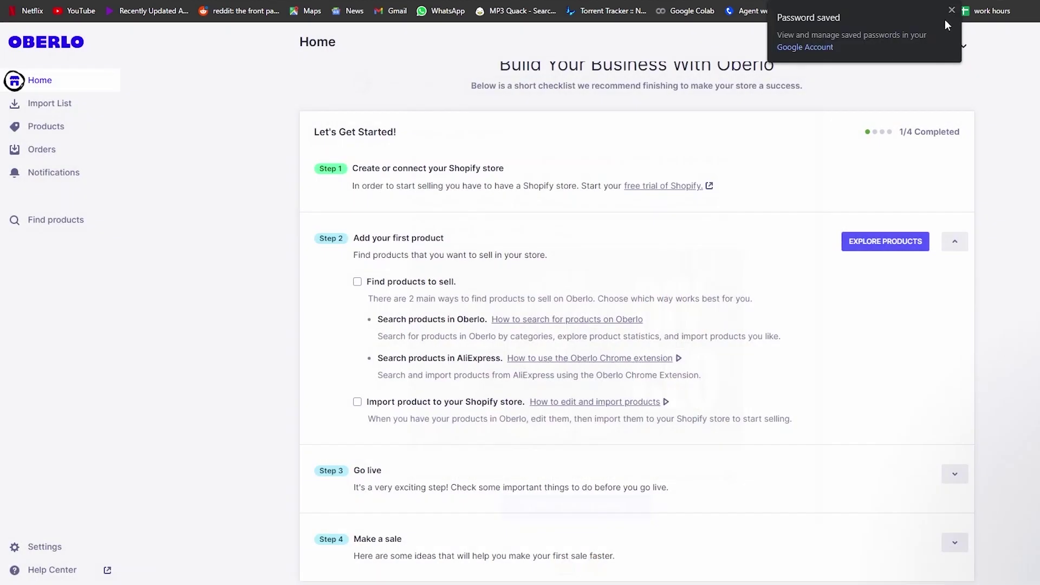
click(951, 10)
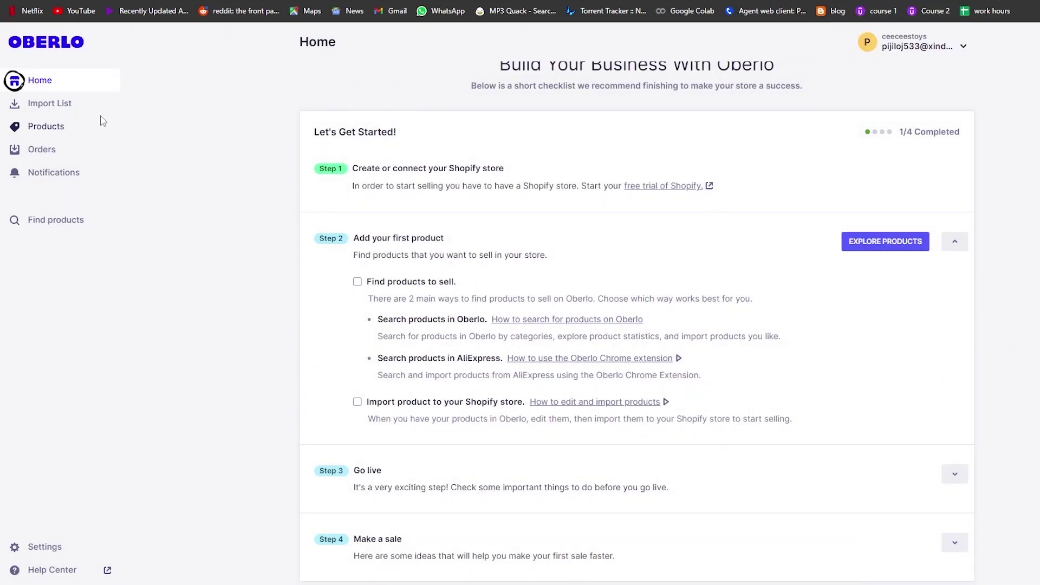
- Look through Oberlo's Import List, Orders and Notifications pages, ending on Products
click(58, 112)
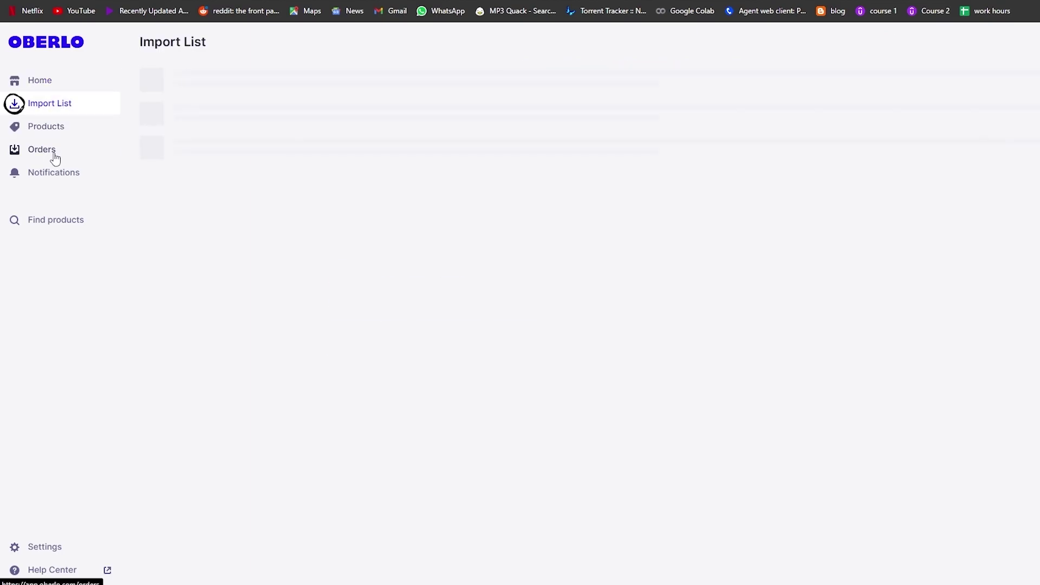
click(55, 153)
click(59, 179)
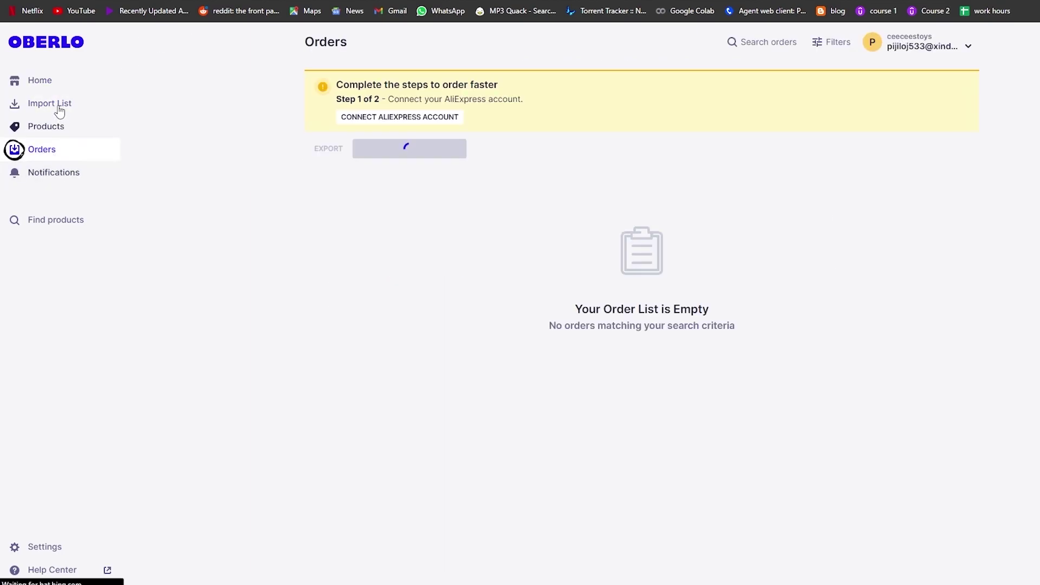
click(50, 130)
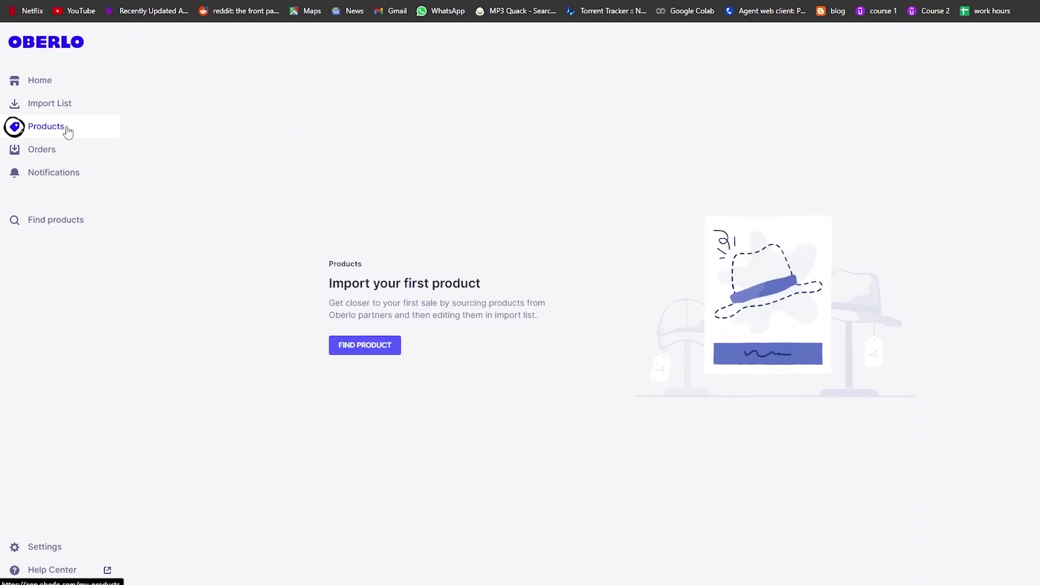
- Open Oberlo's product finder and scroll through the suggested products
click(374, 350)
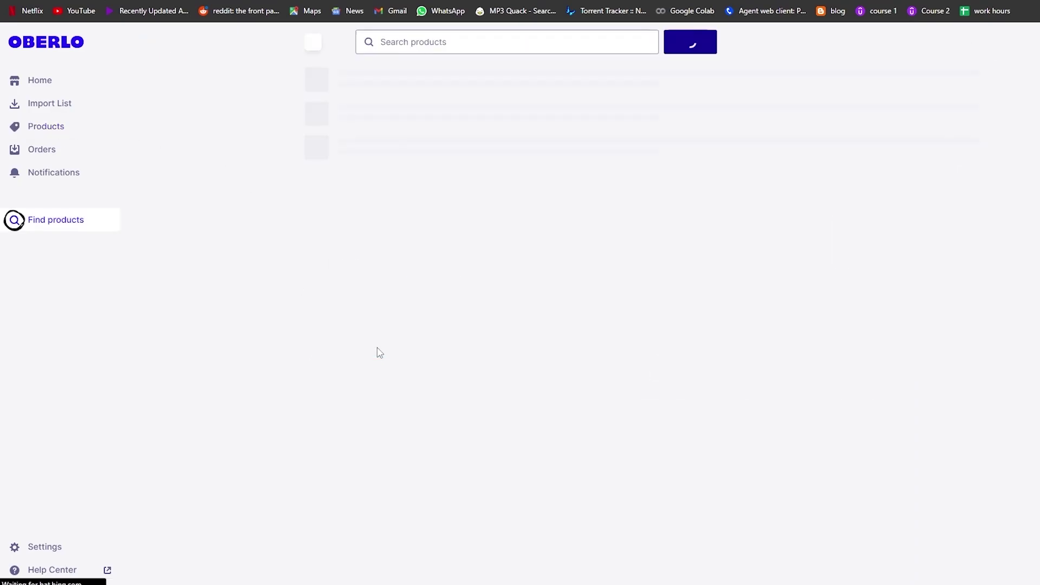
scroll(566, 302, down, 2)
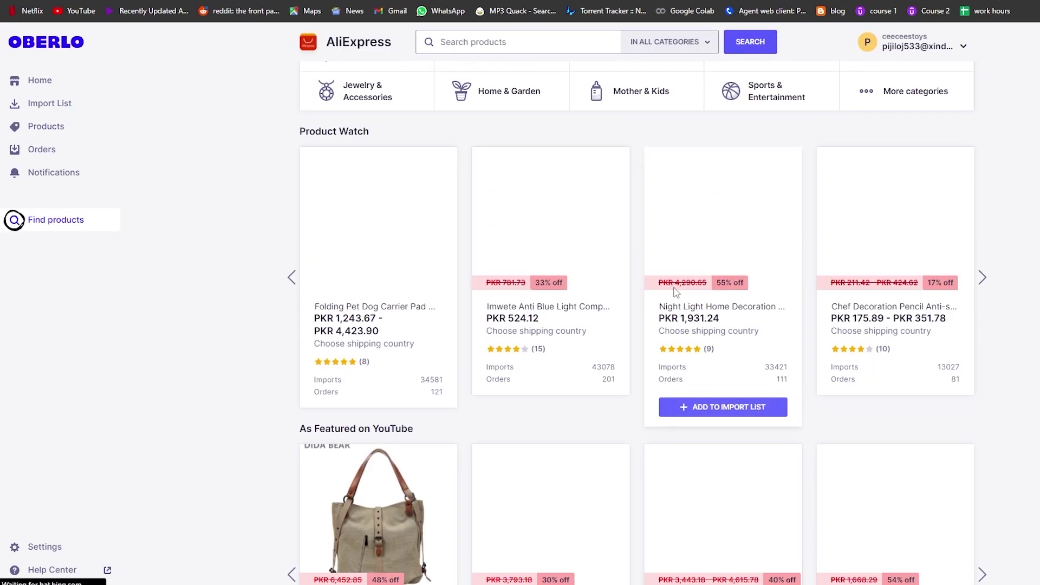
scroll(576, 317, up, 3)
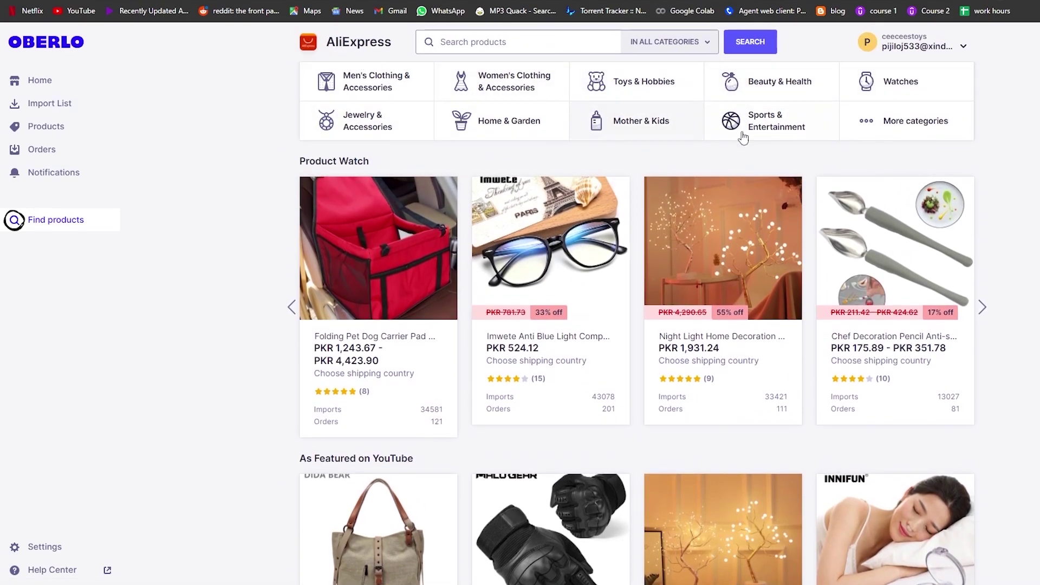
scroll(698, 324, down, 2)
scroll(558, 412, up, 2)
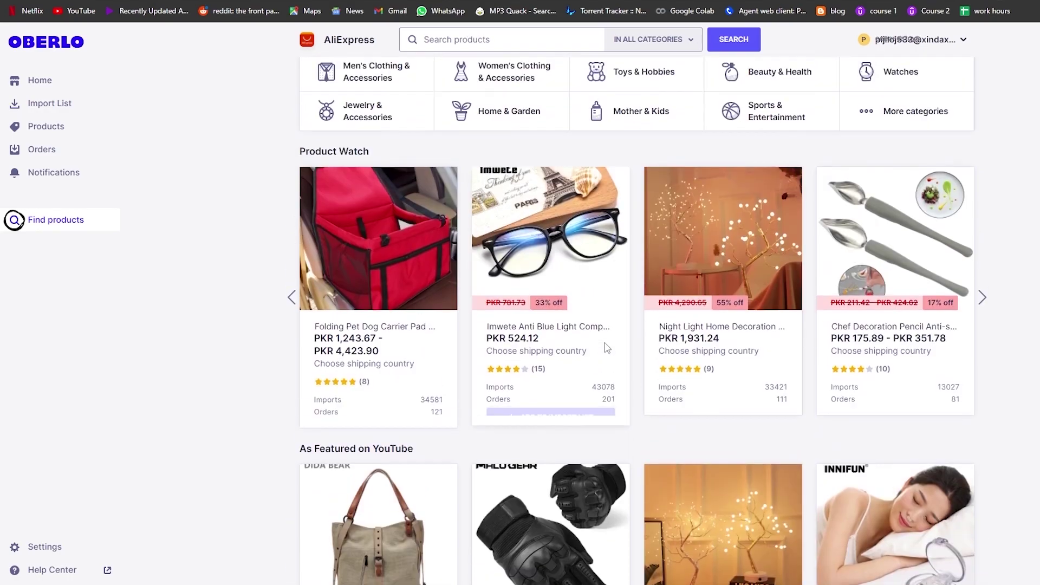
- Add the Creative Miniature Truck from Toys & Hobbies to the Import List and view it
click(664, 86)
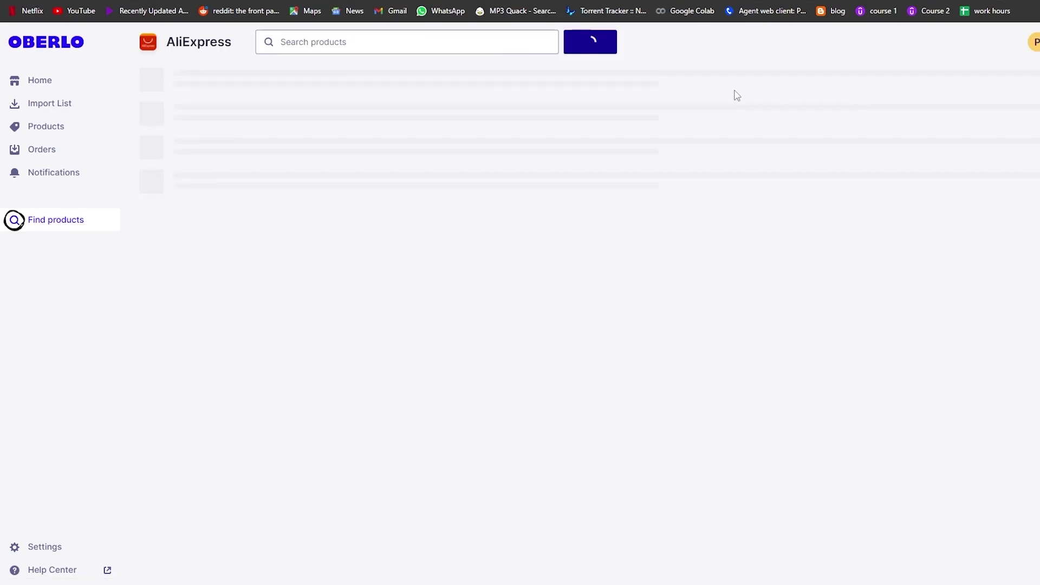
scroll(472, 276, down, 3)
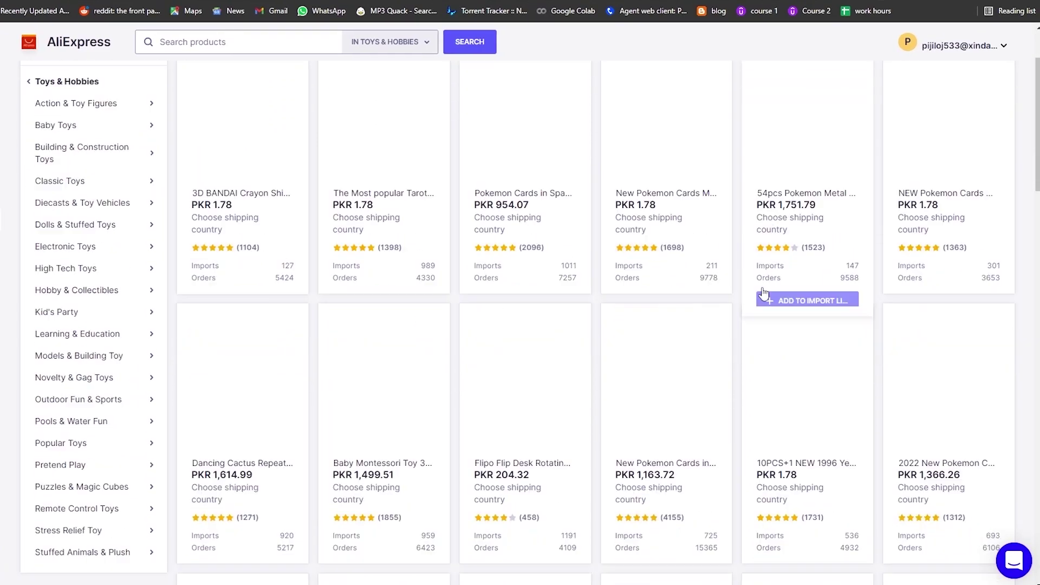
scroll(411, 266, down, 2)
scroll(351, 255, up, 4)
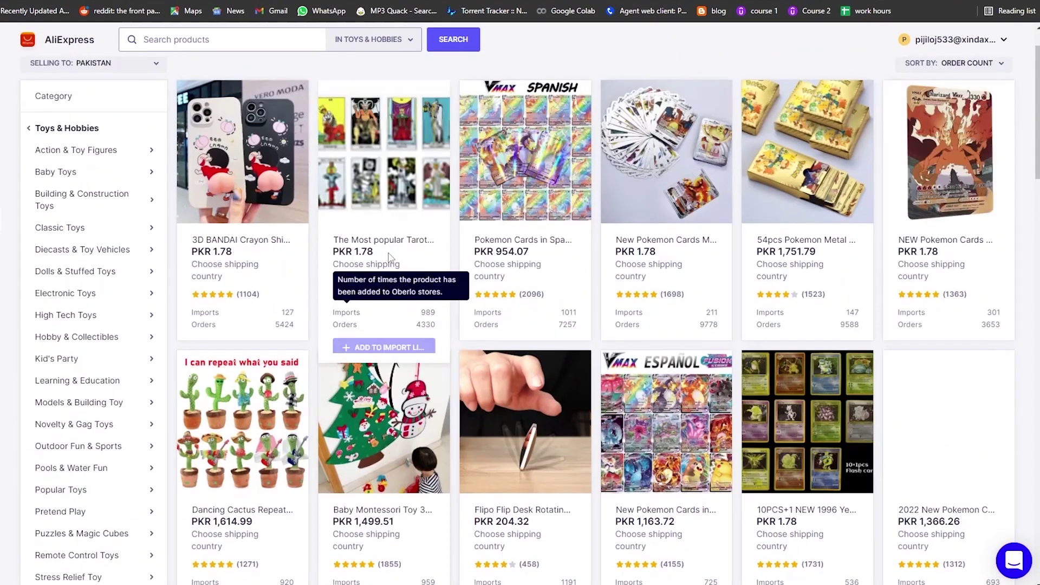
scroll(845, 246, down, 8)
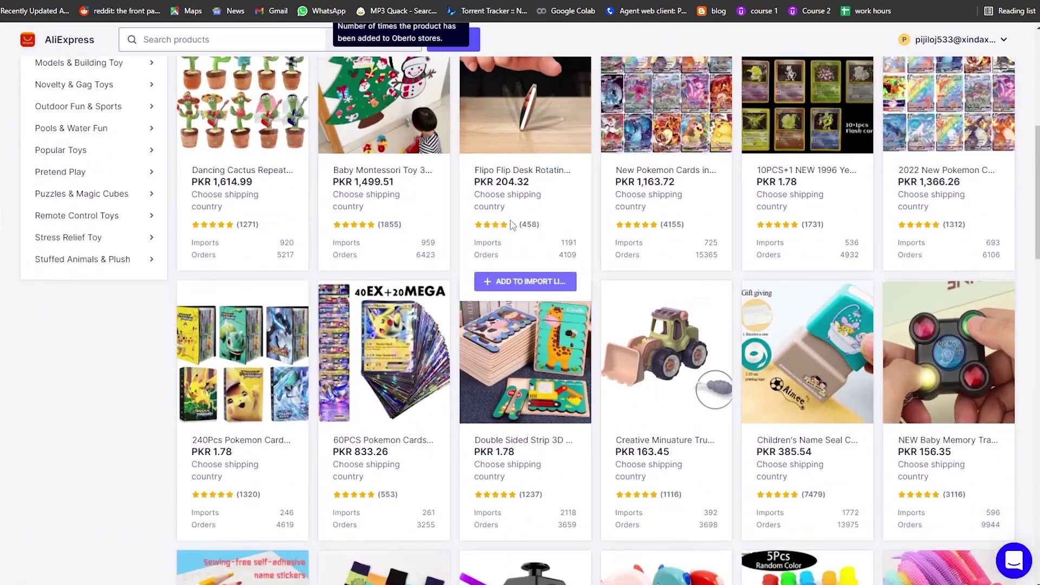
scroll(519, 314, down, 1)
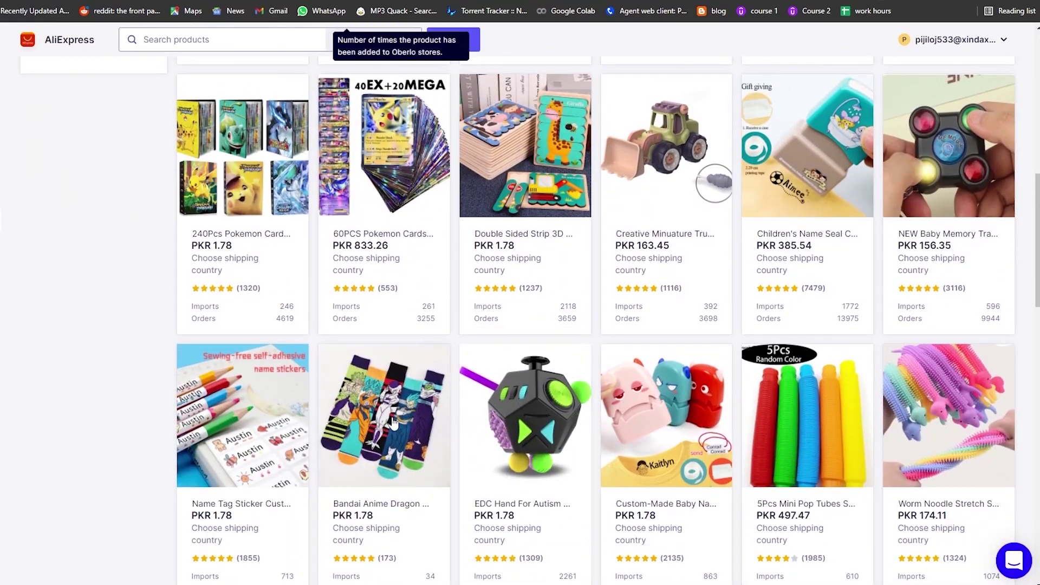
scroll(572, 265, up, 1)
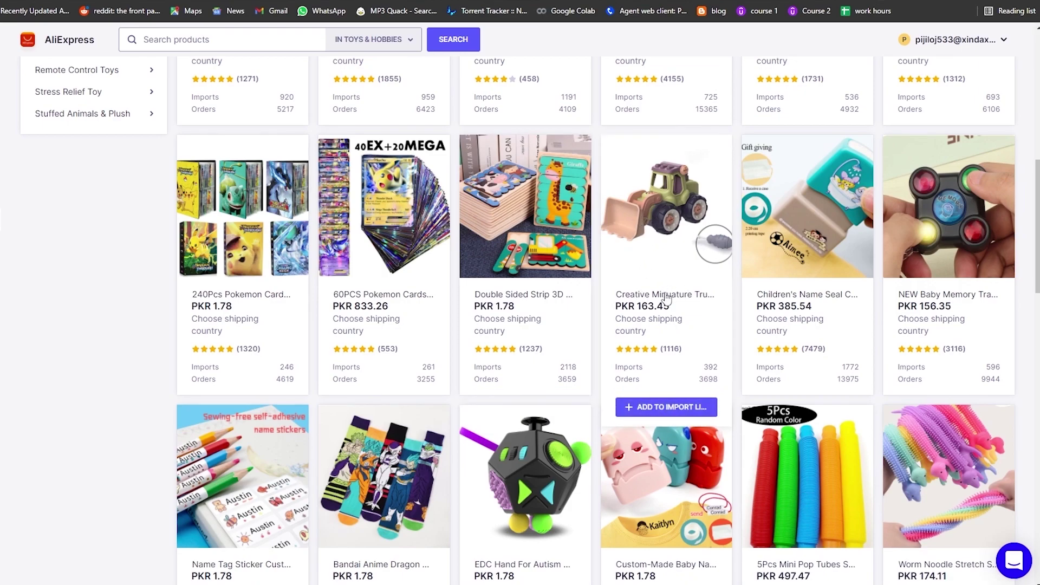
click(657, 412)
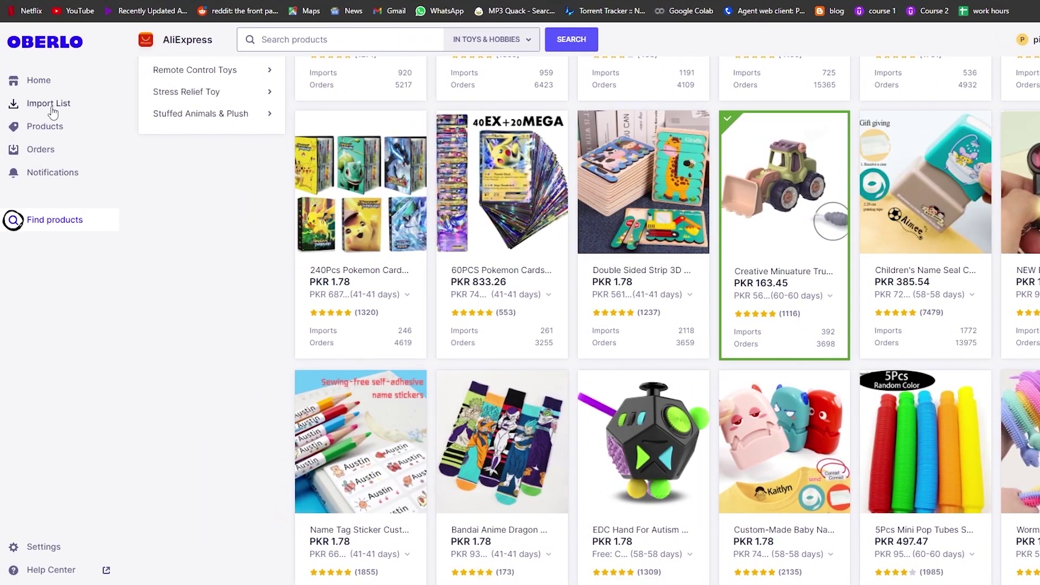
click(51, 108)
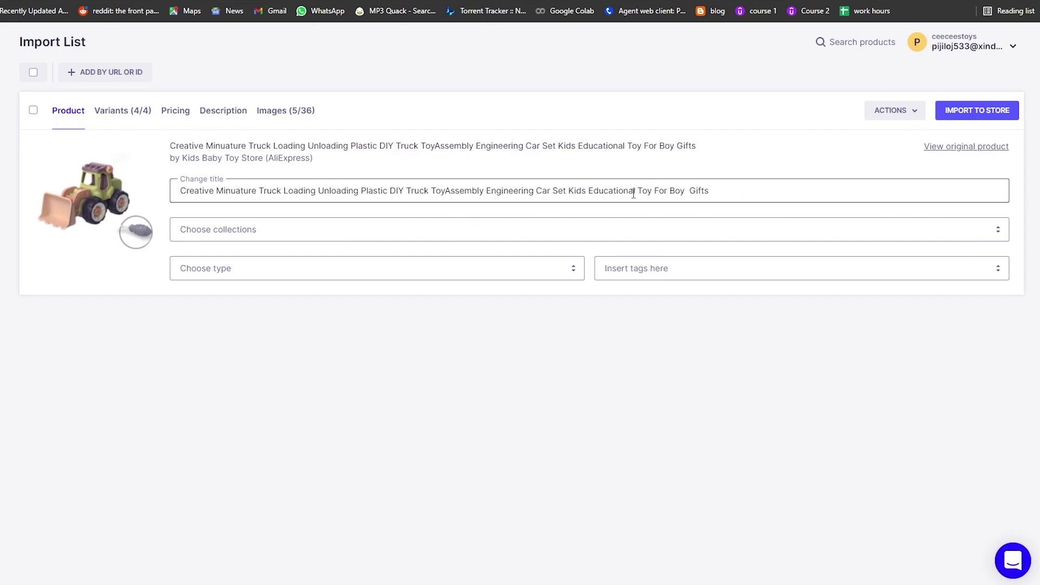
- Shorten the title to 'Creative Miniature Truck Toy For Boy Gifts', fixing the 'Minuature' typo
drag(633, 194, 283, 193)
key(BackSpace)
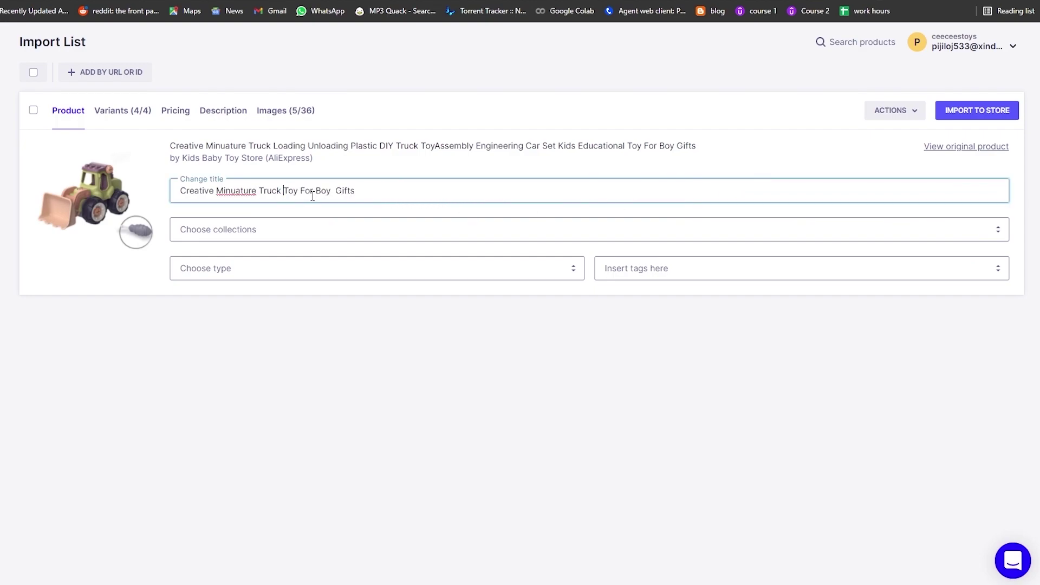
key(BackSpace)
click(228, 190)
key(Delete)
text(i)
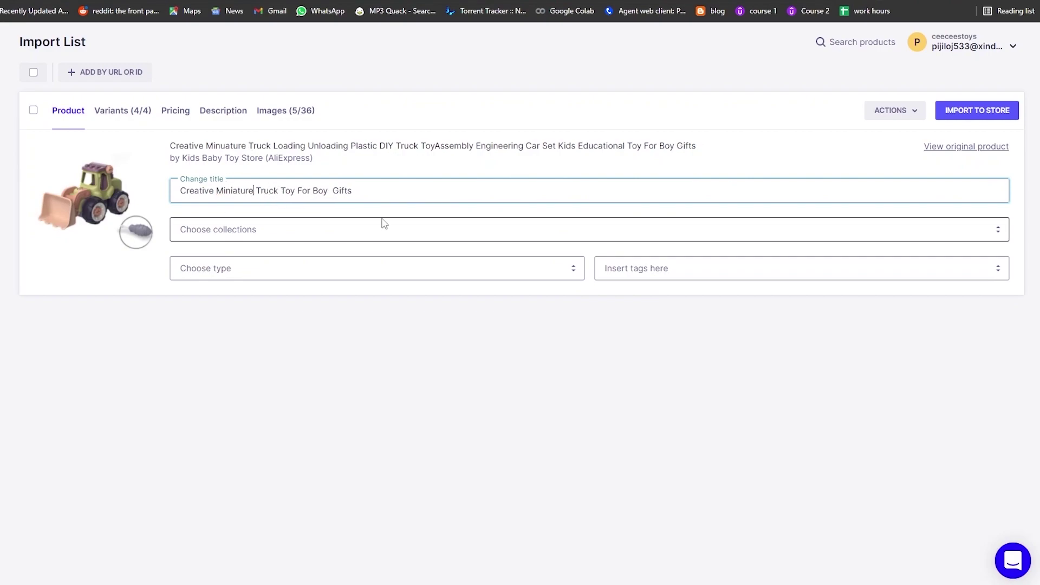
click(287, 268)
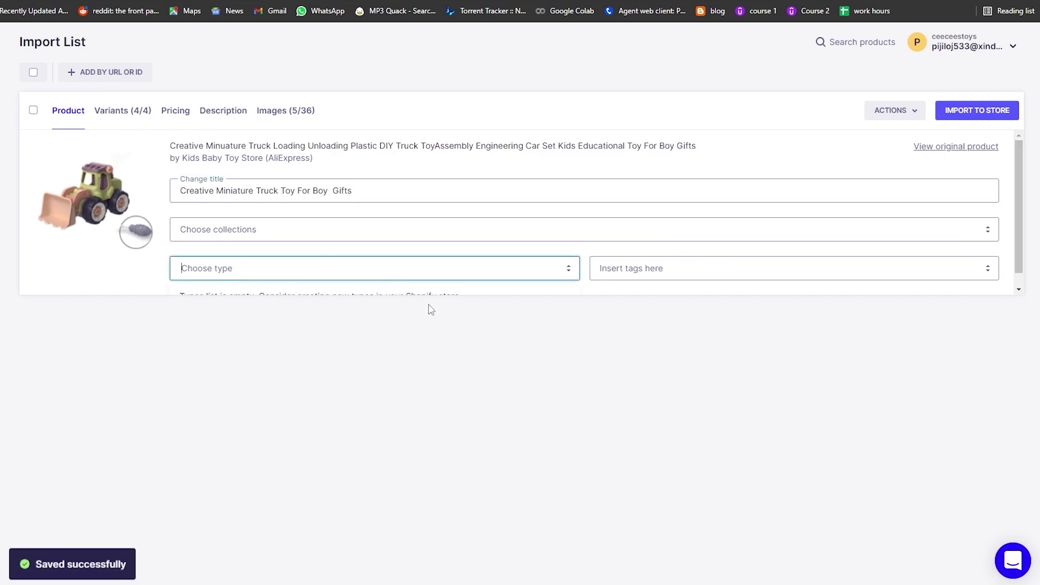
click(686, 276)
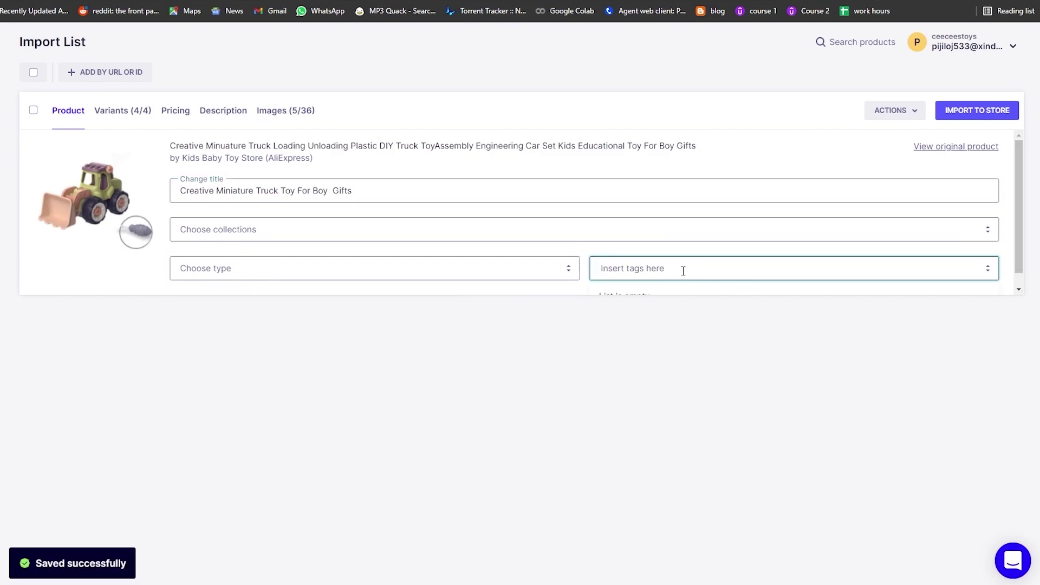
click(920, 335)
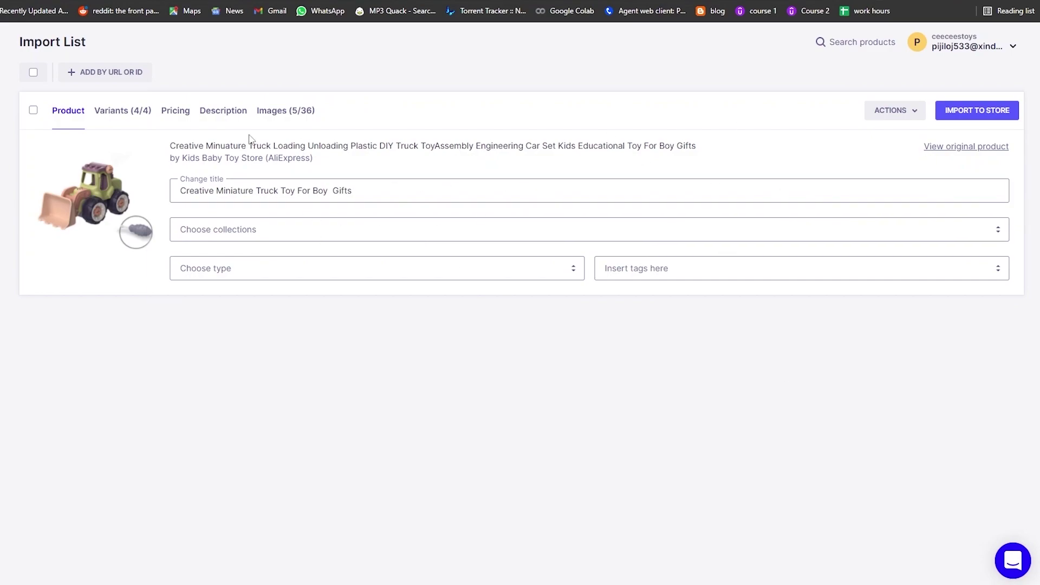
- Review the Variants, Pricing, Description and Images tabs, then import the truck to the store
click(142, 112)
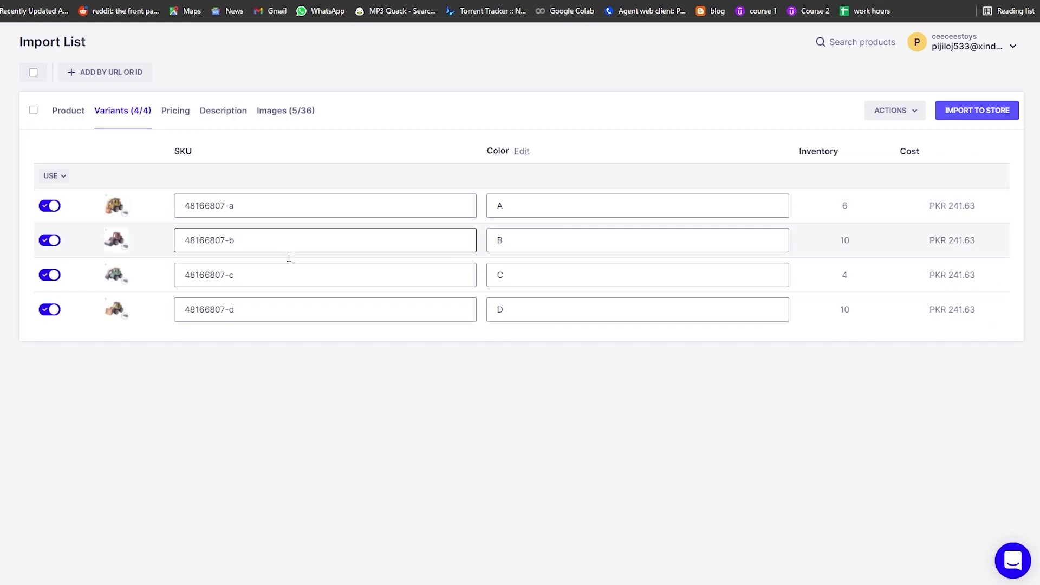
click(180, 117)
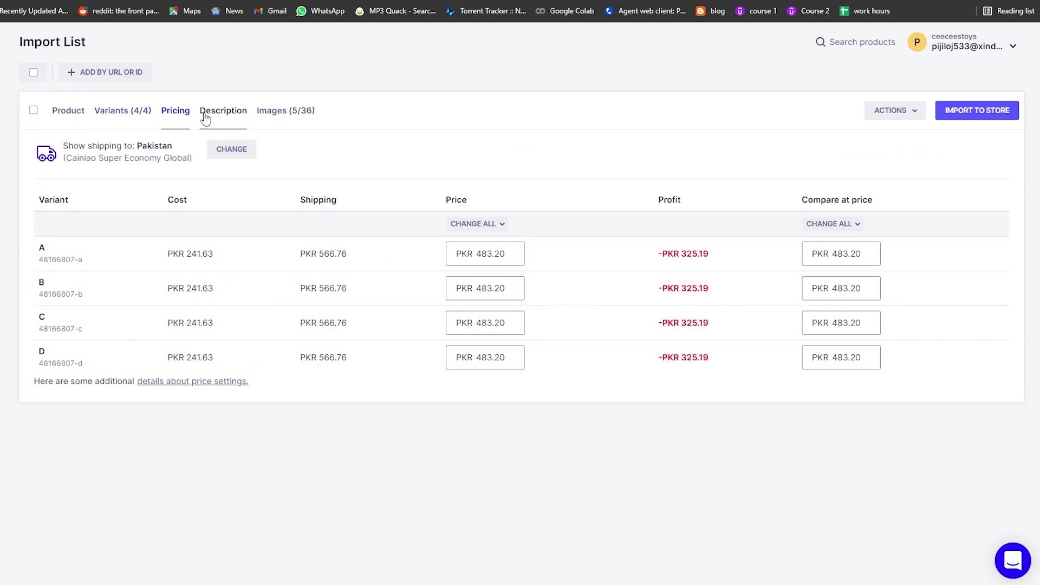
click(209, 115)
click(295, 124)
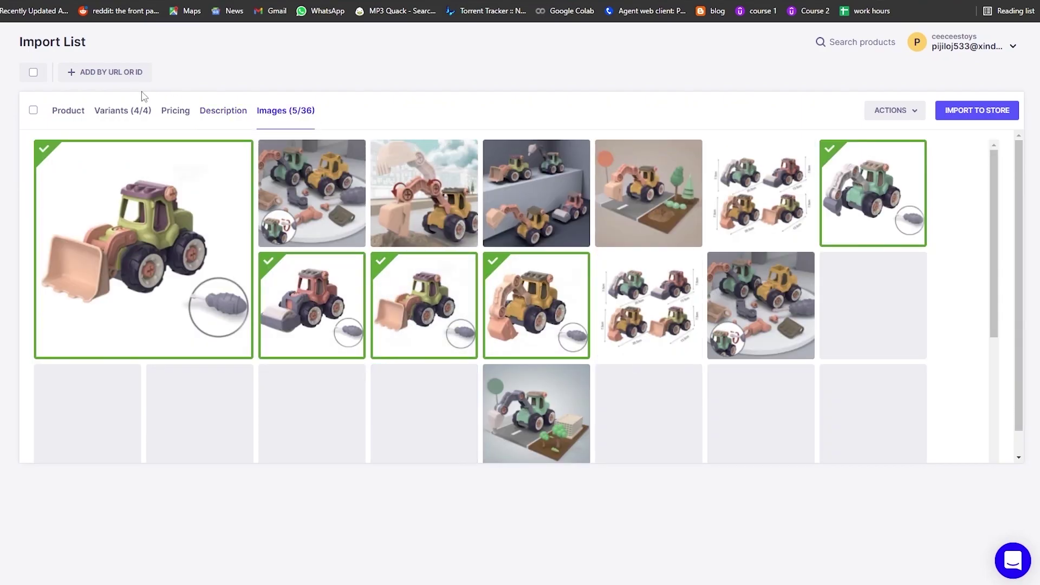
click(967, 111)
click(606, 402)
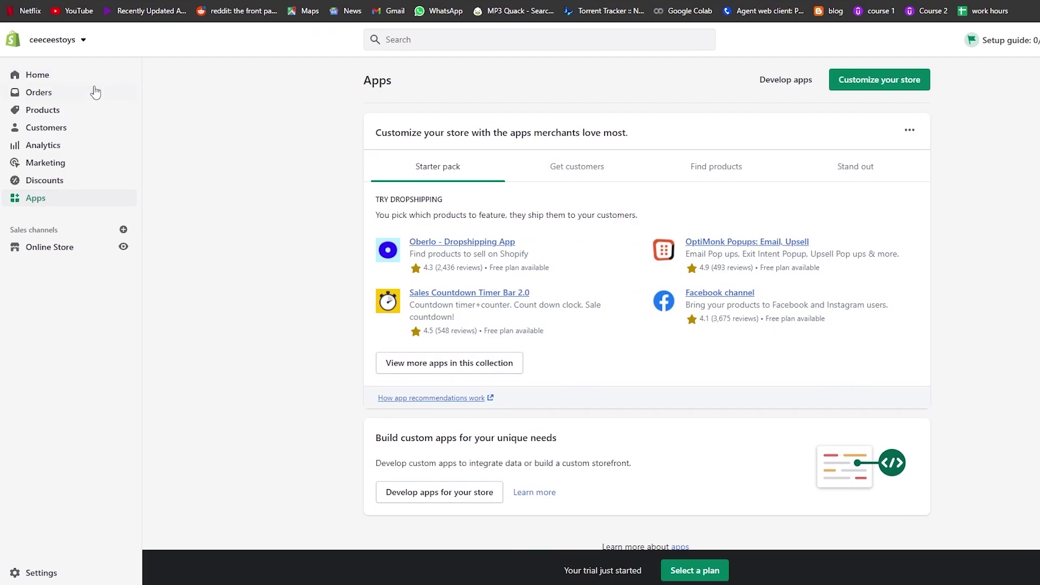
- Show Shopify's Products list with the truck toy as a draft, 30 in stock
click(48, 112)
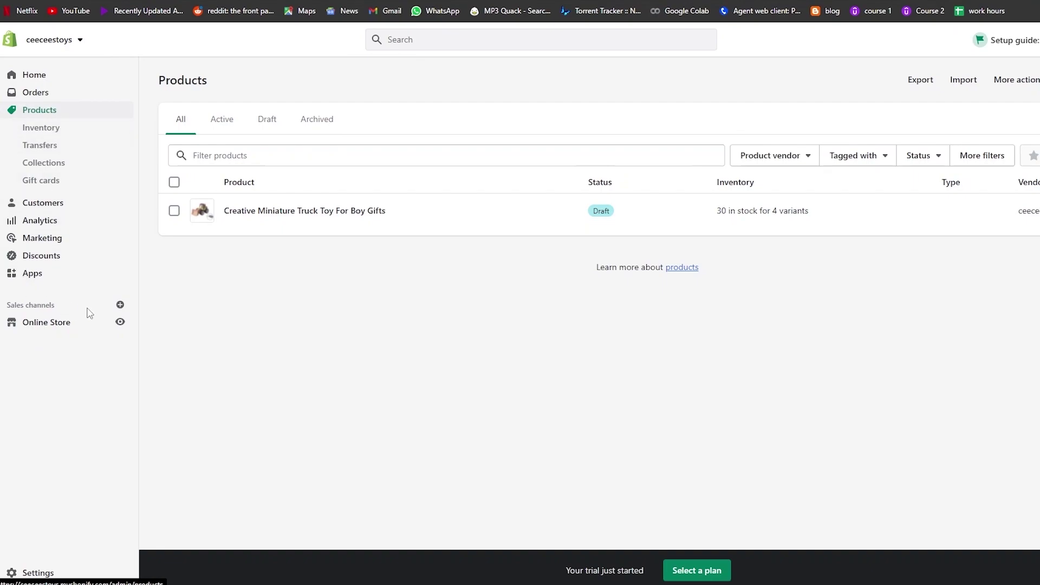
drag(7, 309, 63, 313)
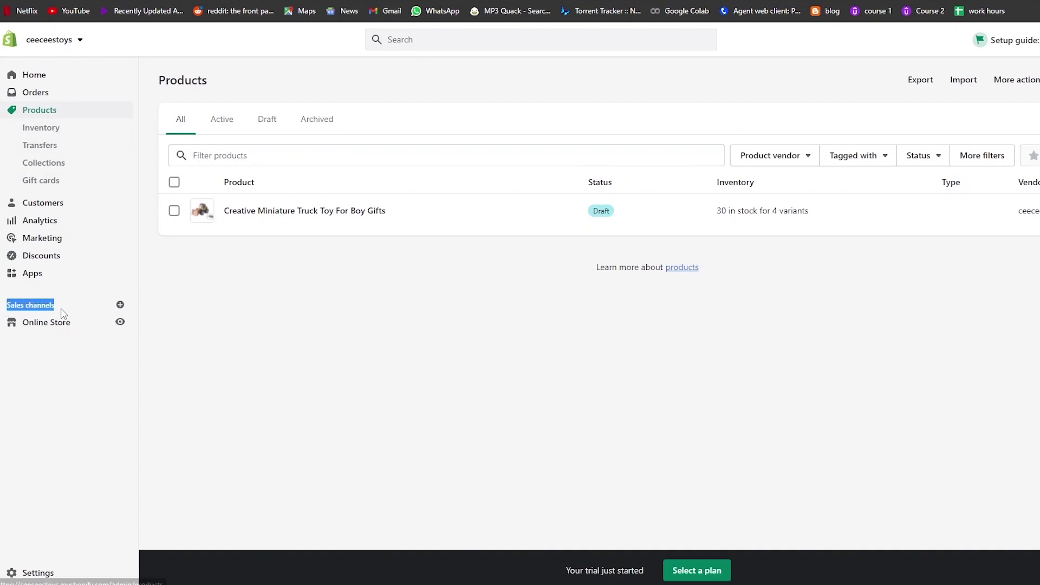
click(120, 306)
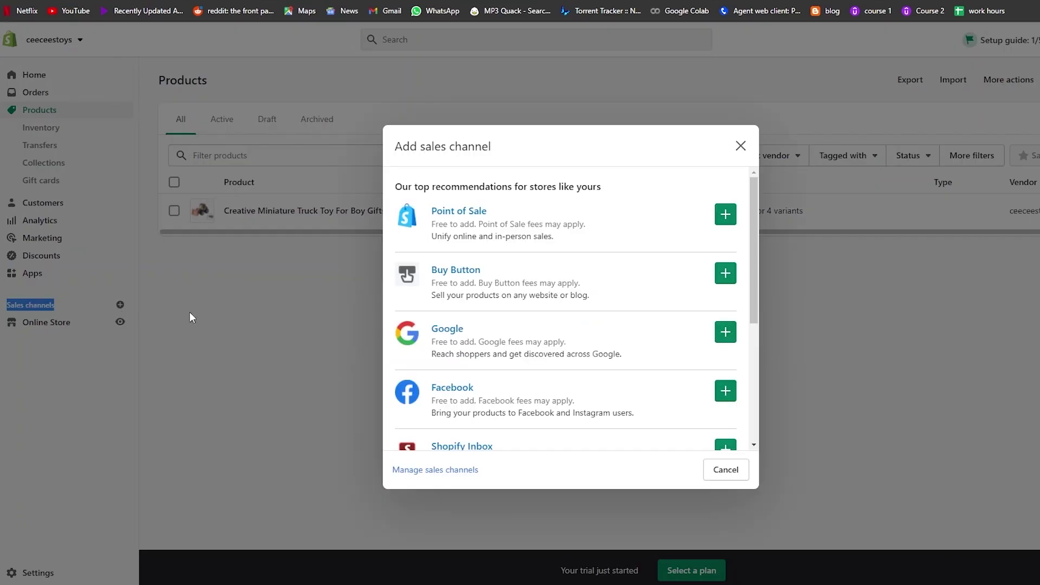
scroll(643, 262, down, 5)
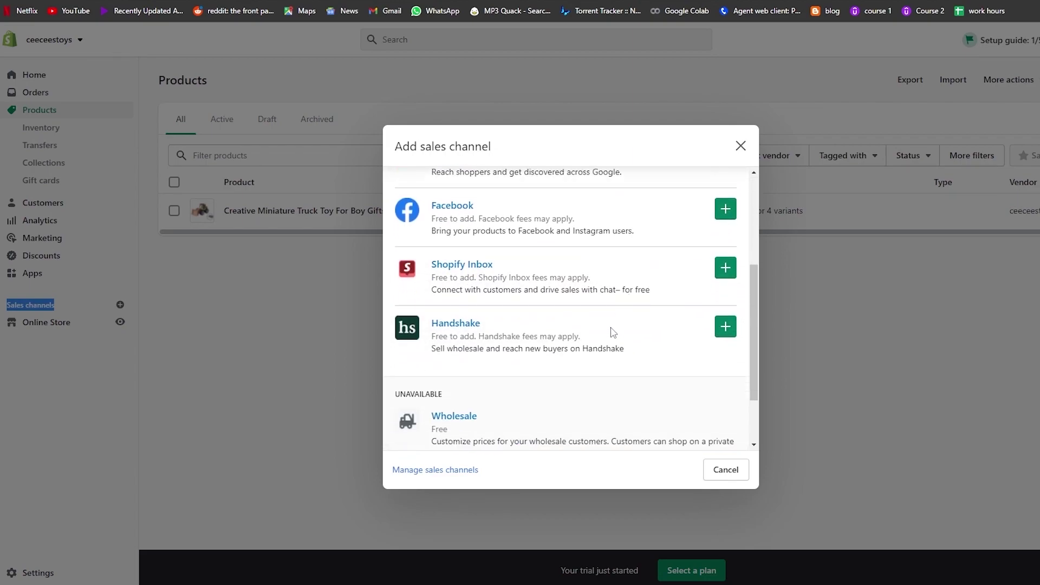
scroll(618, 371, up, 3)
scroll(620, 388, up, 2)
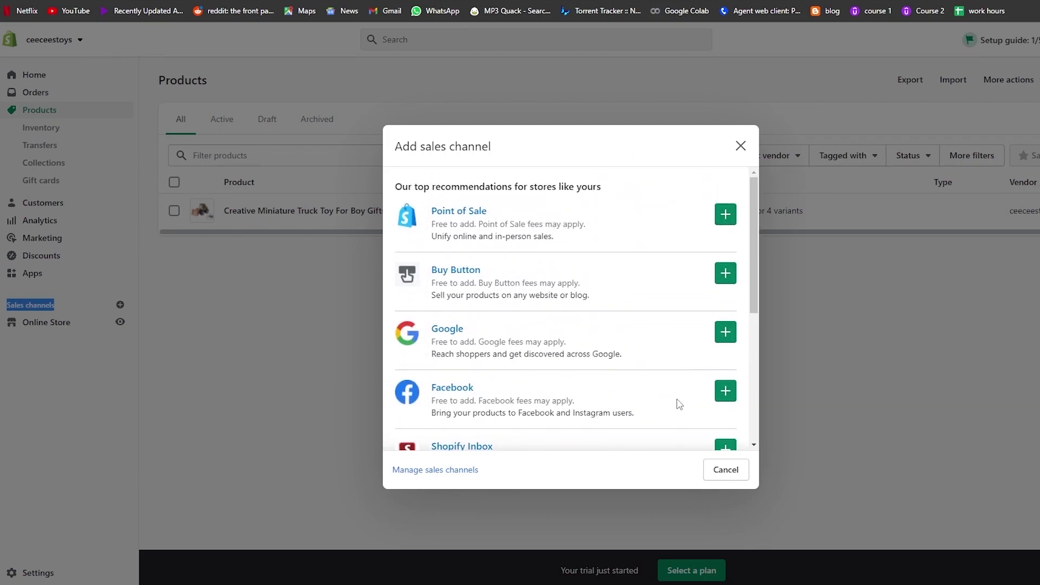
scroll(677, 402, down, 2)
scroll(538, 355, up, 2)
scroll(638, 341, down, 5)
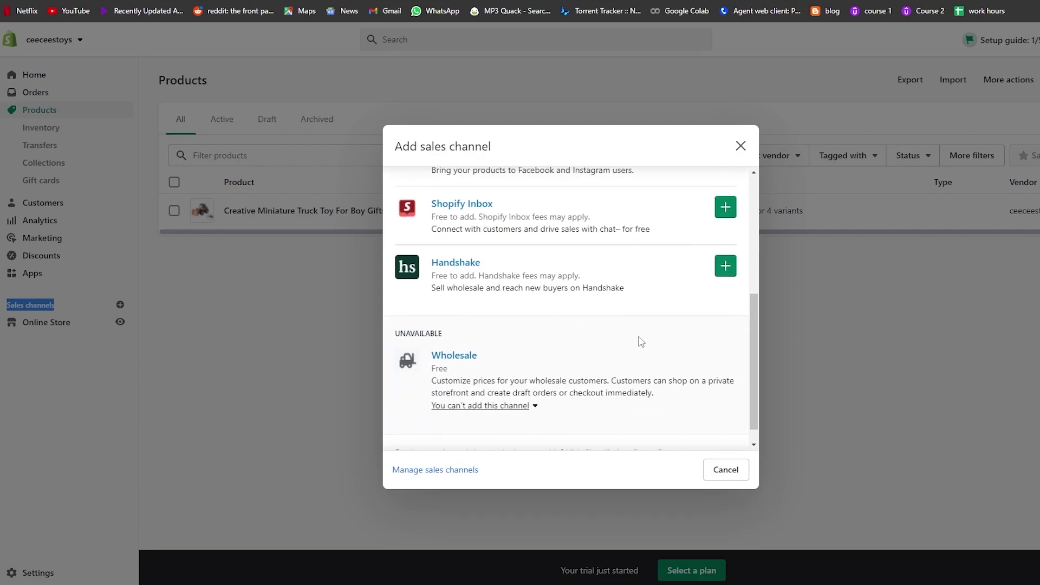
scroll(557, 379, up, 3)
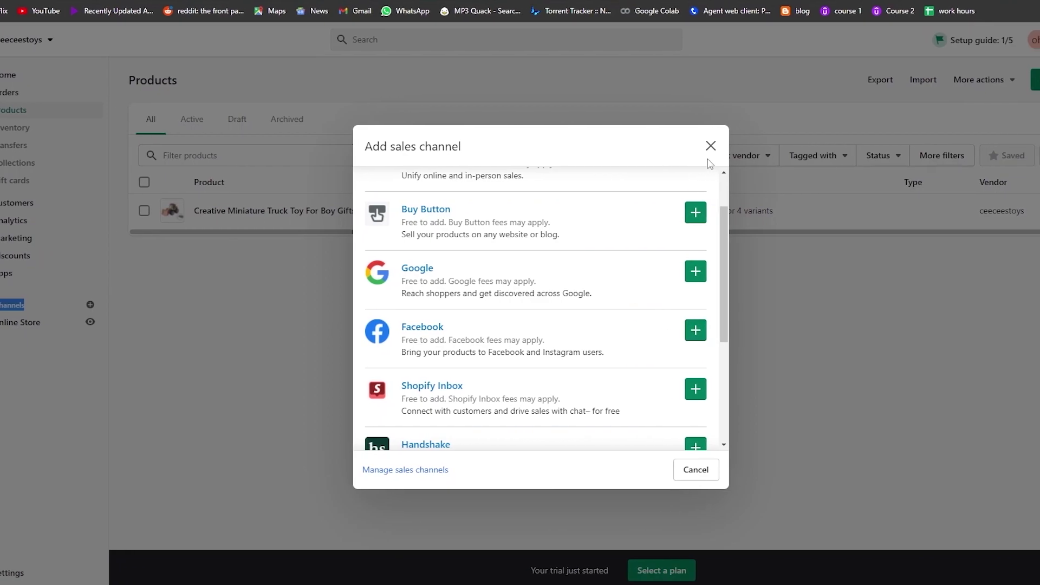
click(711, 146)
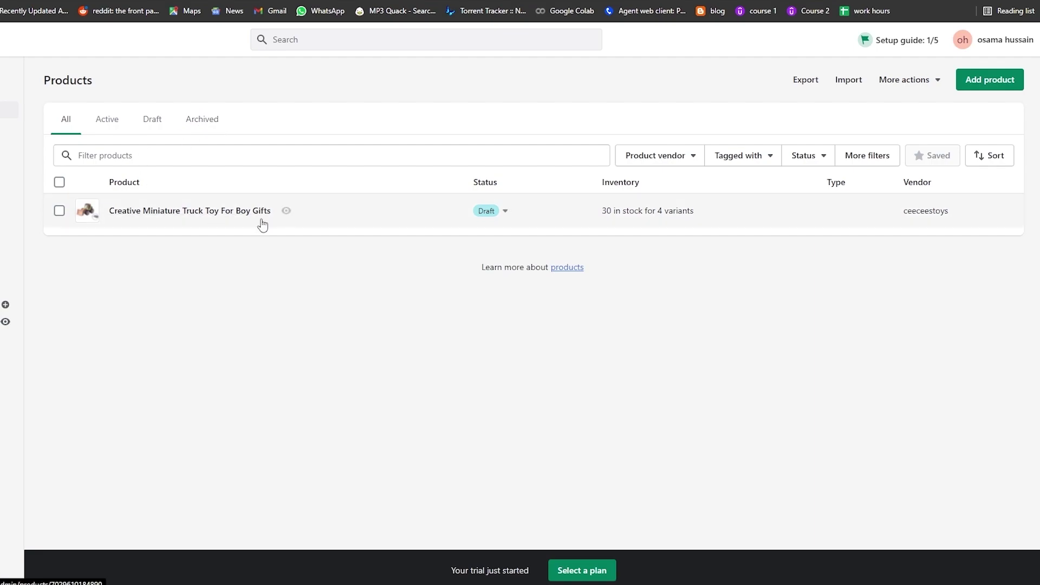
- Change Creative Miniature Truck Toy For Boy Gifts from draft to active via More actions
click(59, 210)
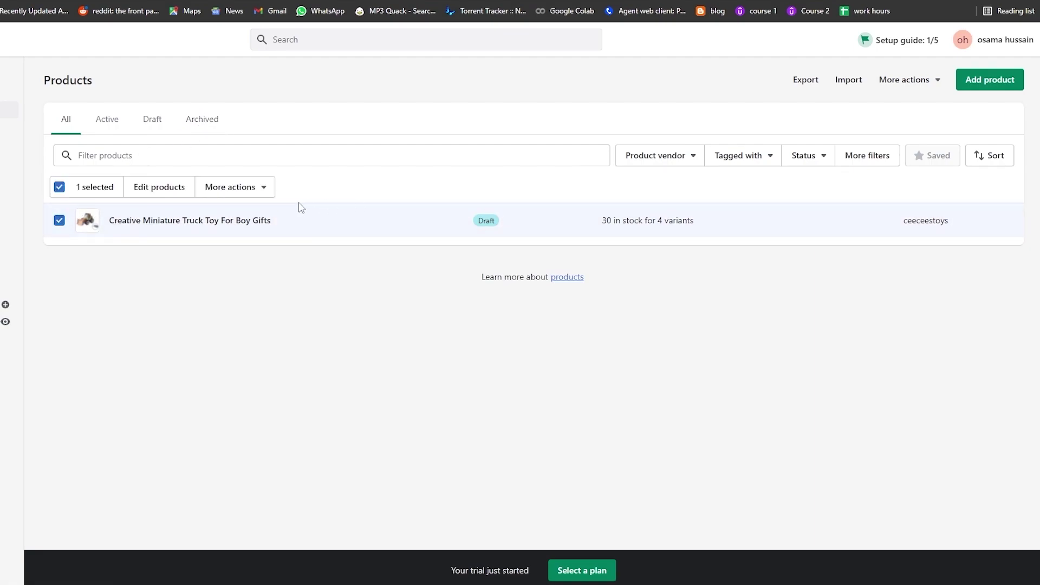
click(243, 197)
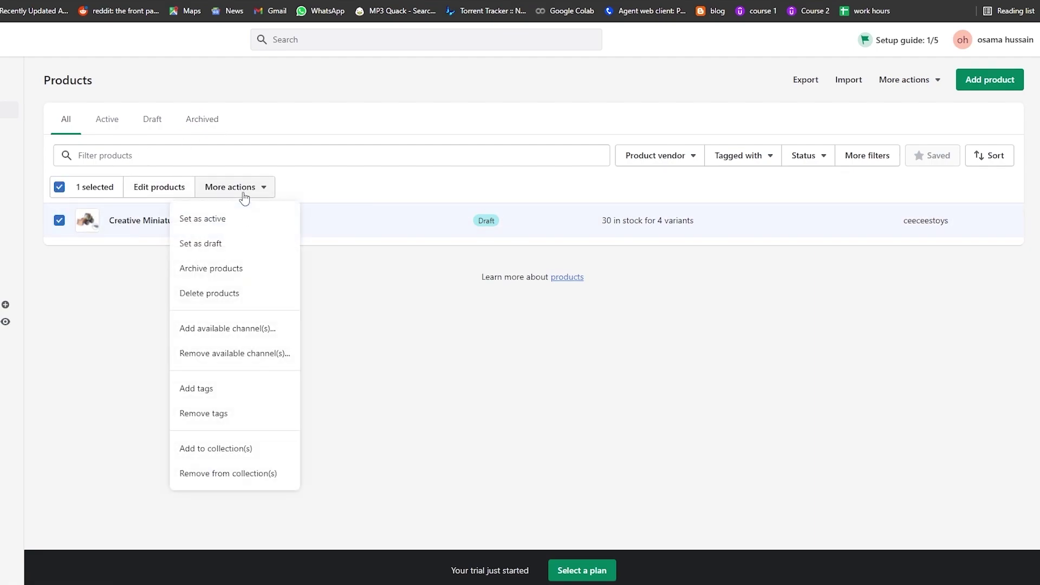
click(227, 228)
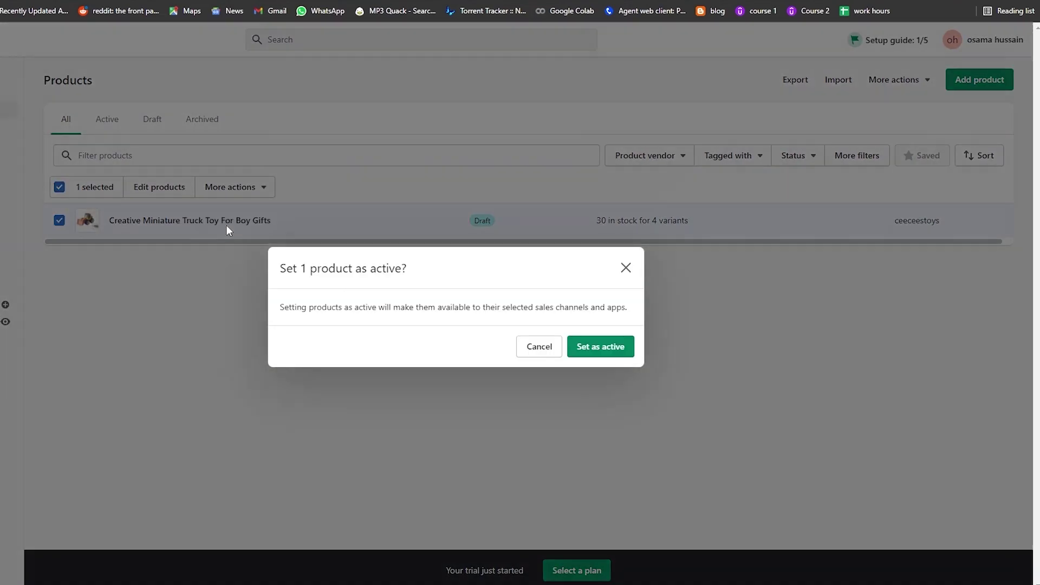
click(610, 351)
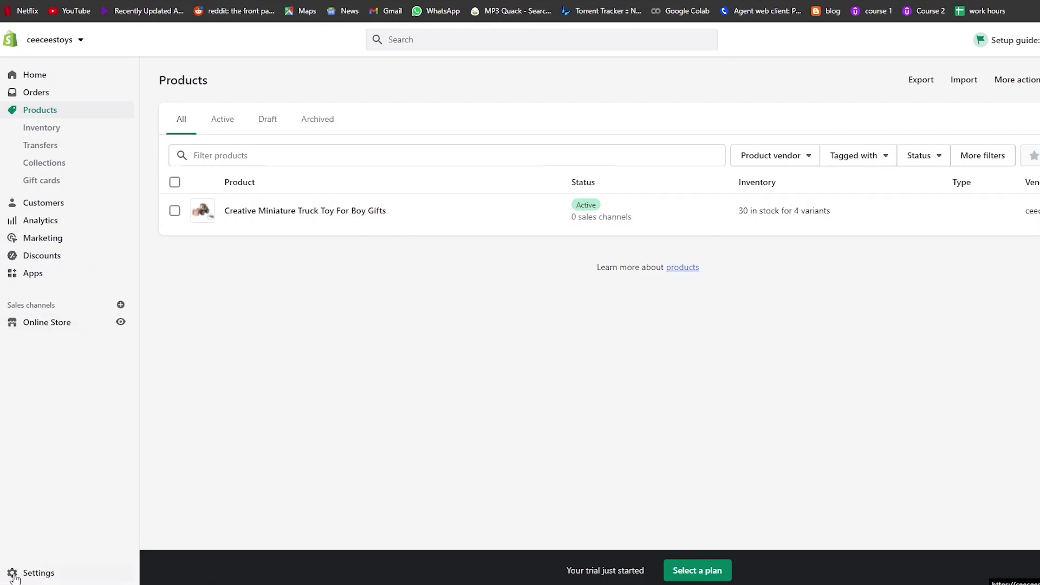
- Open the store settings and go to the Payments page
click(33, 576)
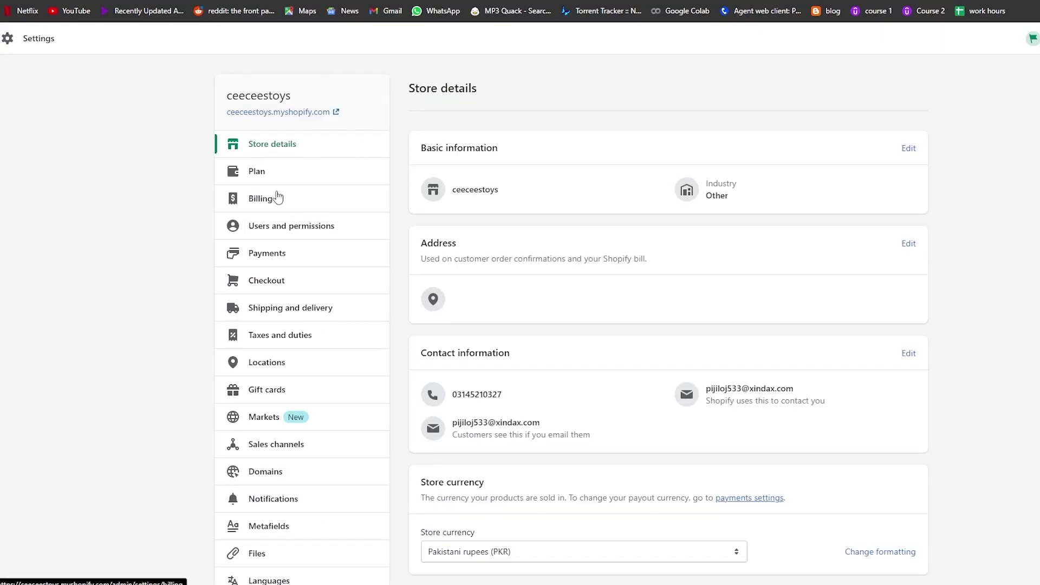
scroll(302, 241, down, 1)
scroll(295, 325, down, 3)
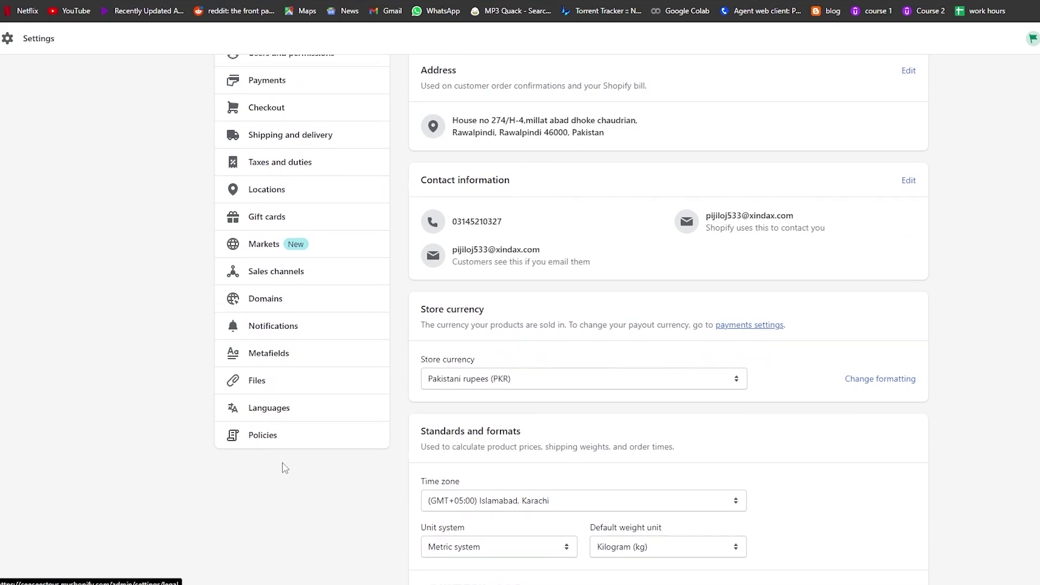
scroll(270, 325, up, 2)
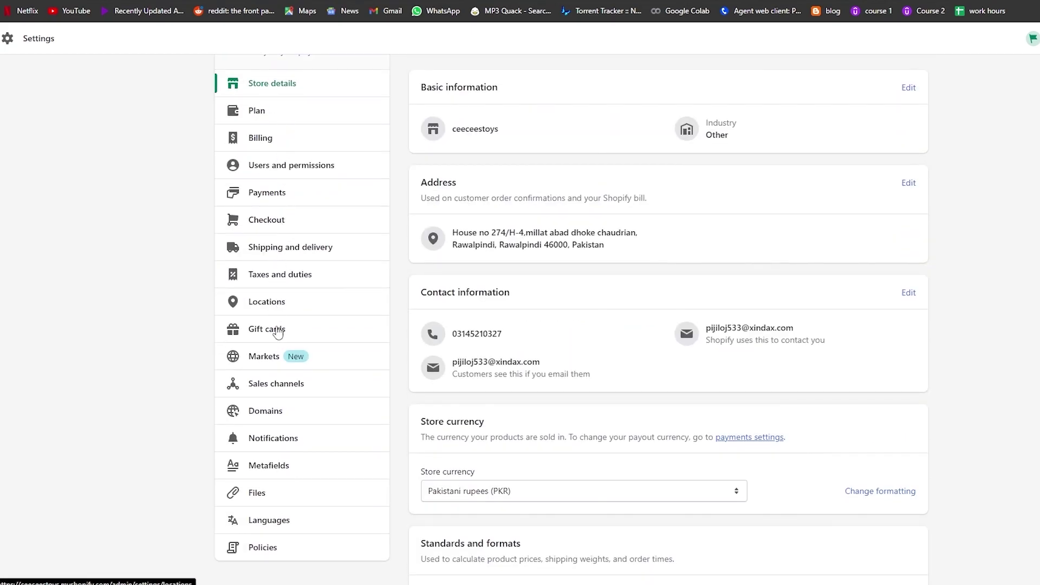
click(271, 196)
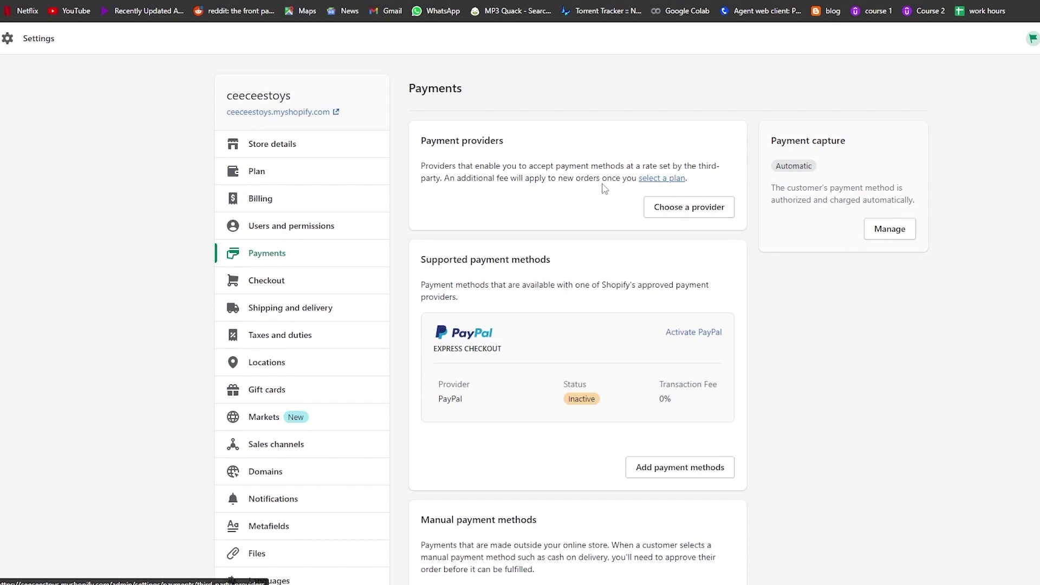
- Look over the manual payment method options and dismiss them without choosing one
scroll(514, 211, down, 2)
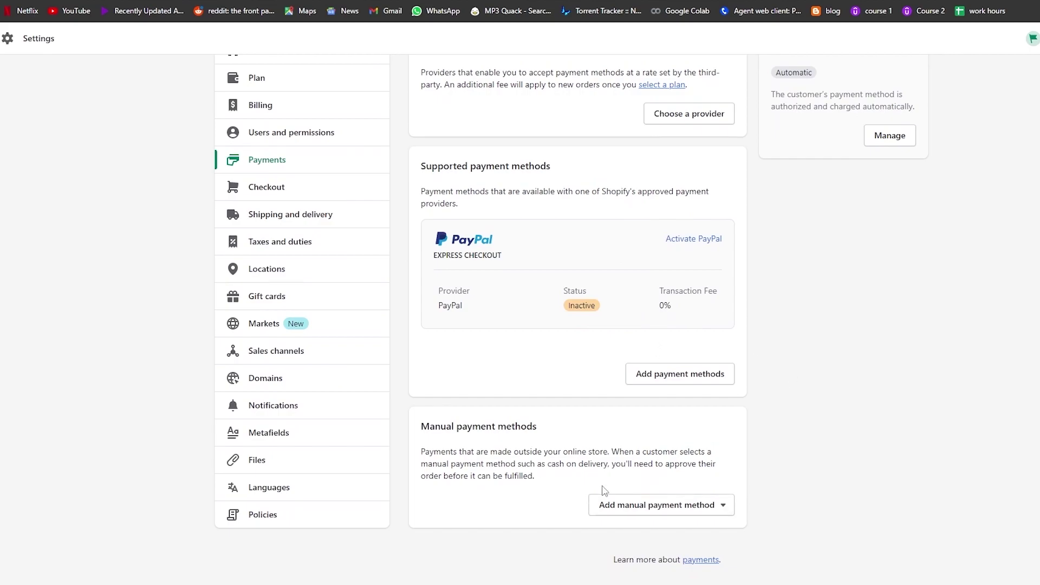
click(720, 507)
click(717, 513)
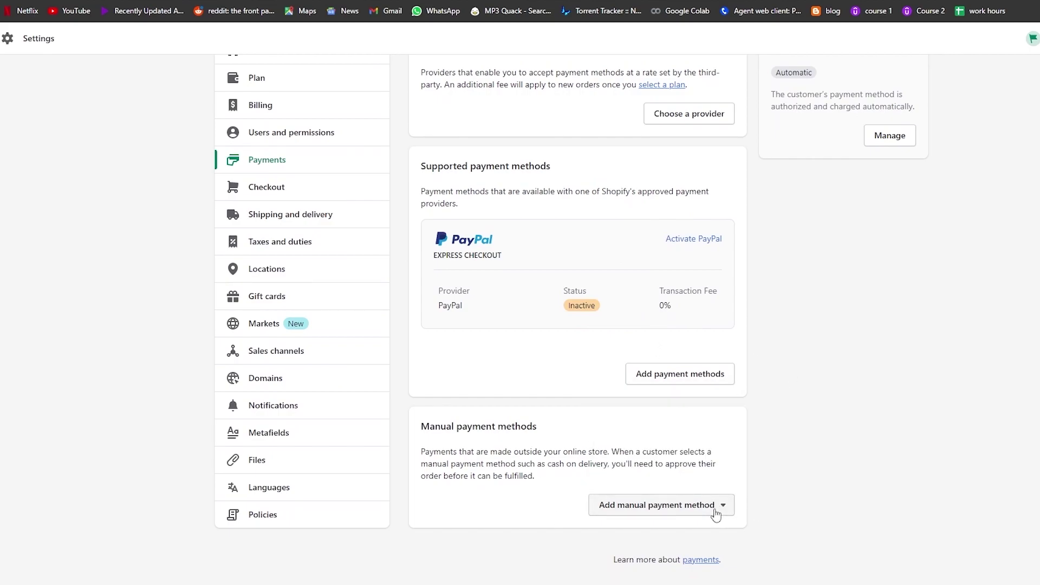
click(665, 511)
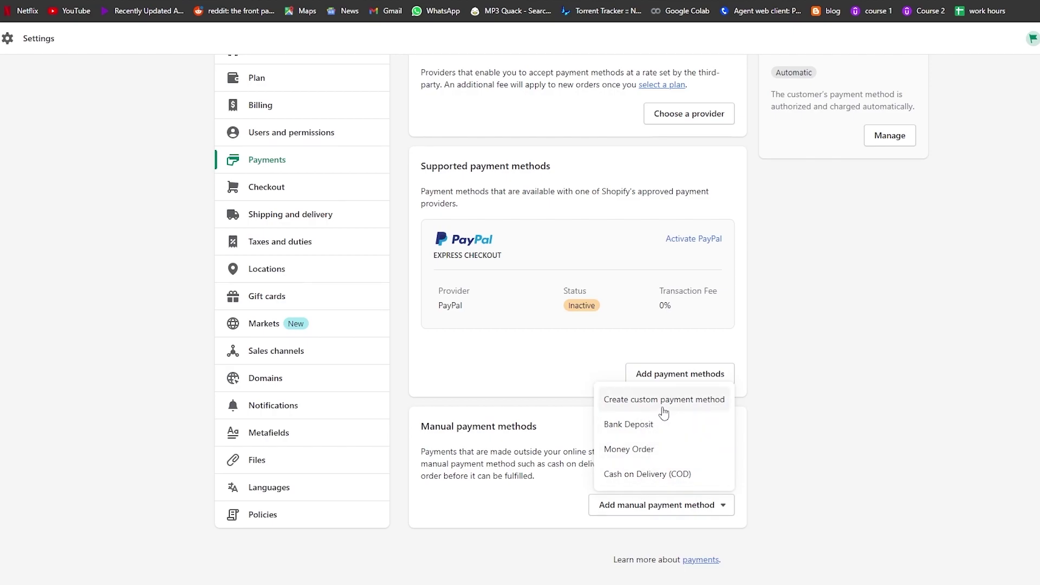
click(877, 439)
scroll(877, 438, up, 2)
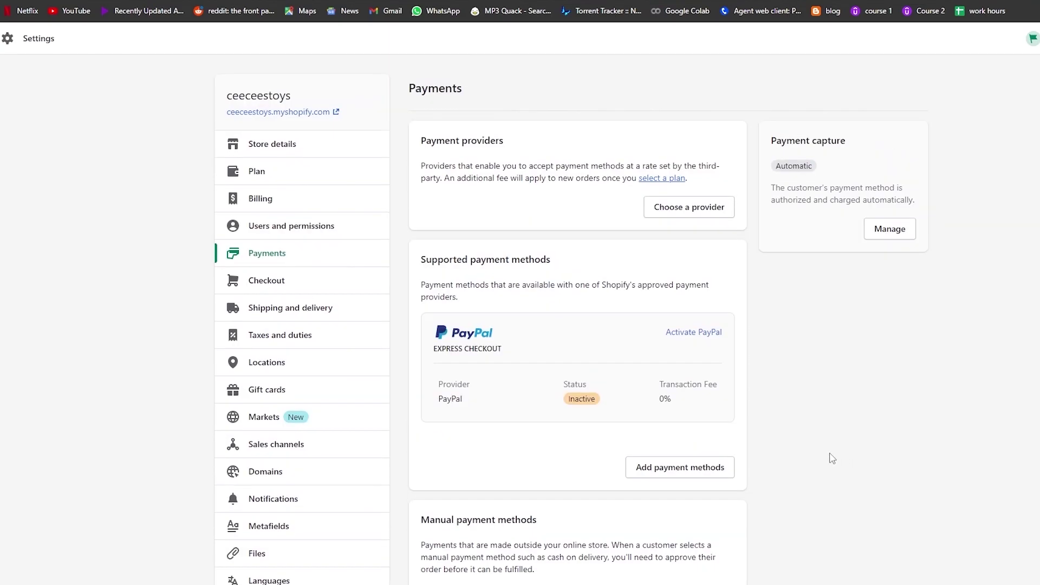
- Browse the third-party provider list, where Bogus Gateway, 2Checkout and FasterPay are available
click(693, 217)
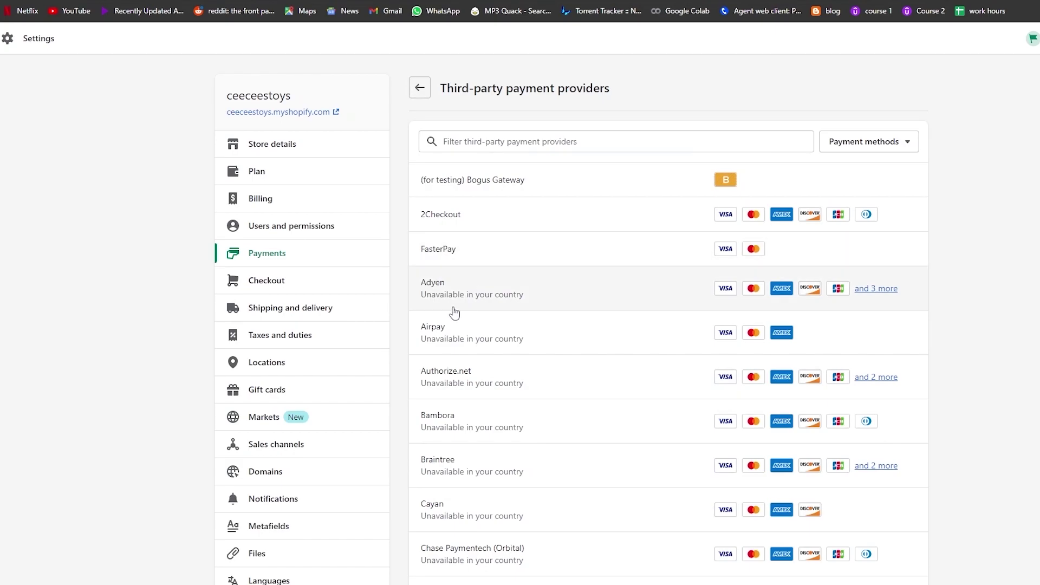
scroll(507, 342, down, 5)
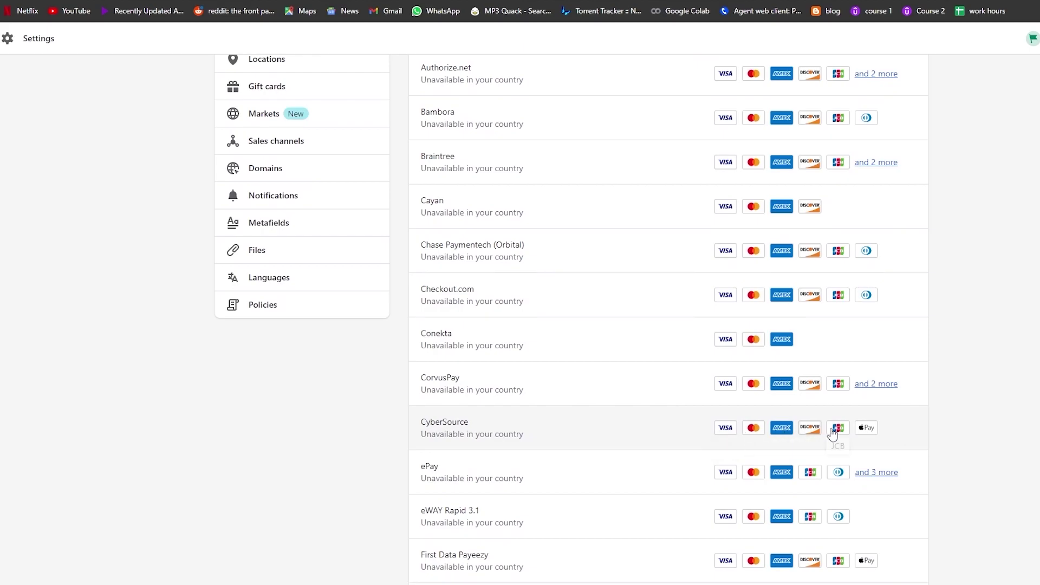
scroll(743, 427, down, 4)
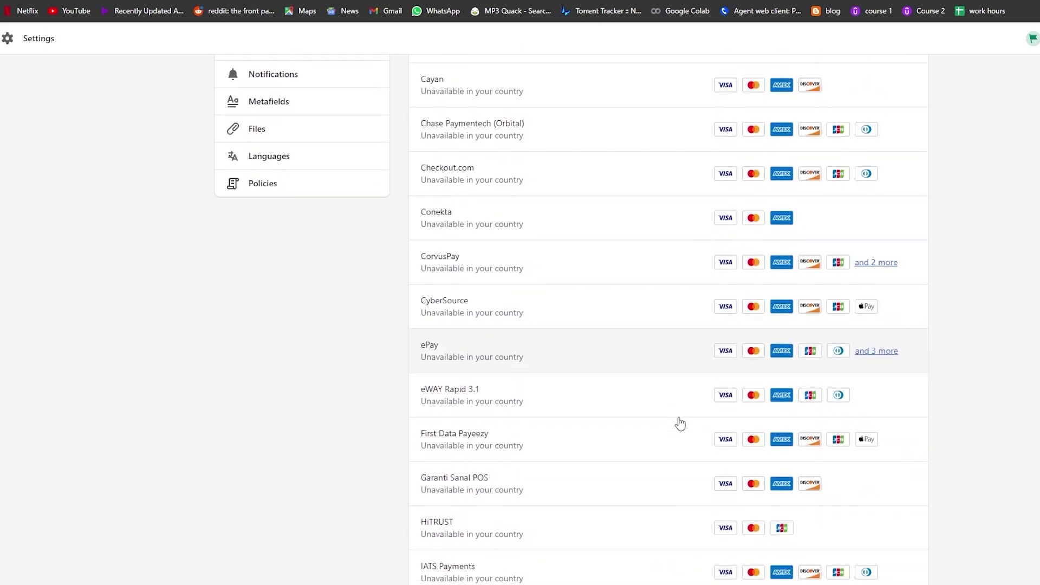
scroll(740, 411, down, 12)
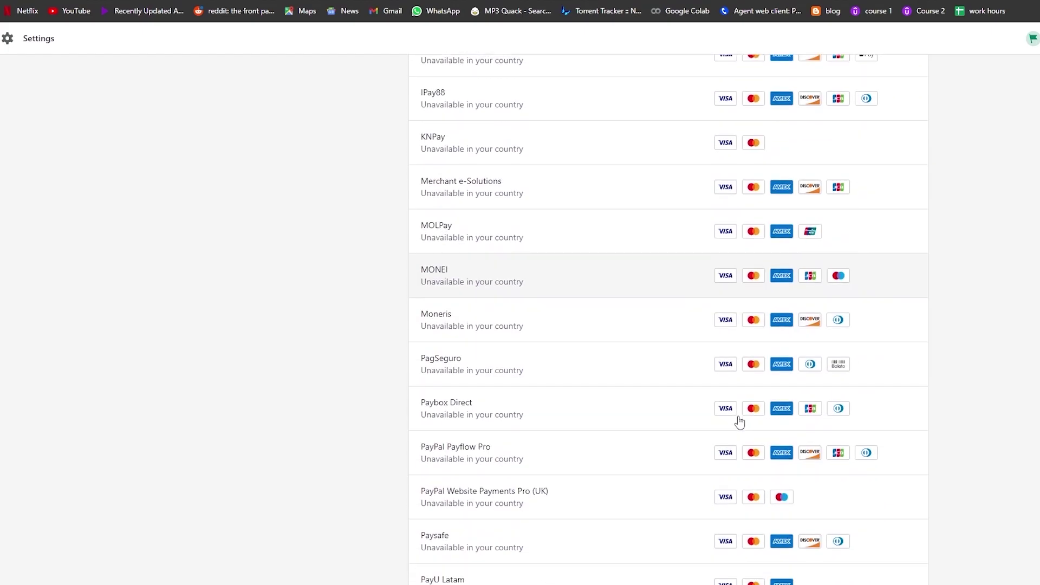
scroll(735, 425, down, 6)
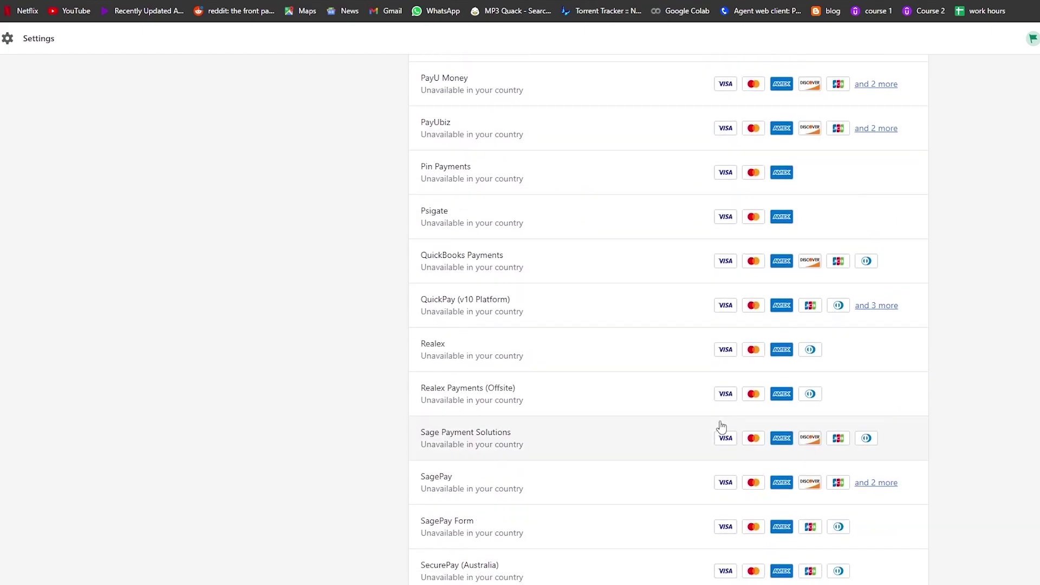
scroll(725, 428, down, 3)
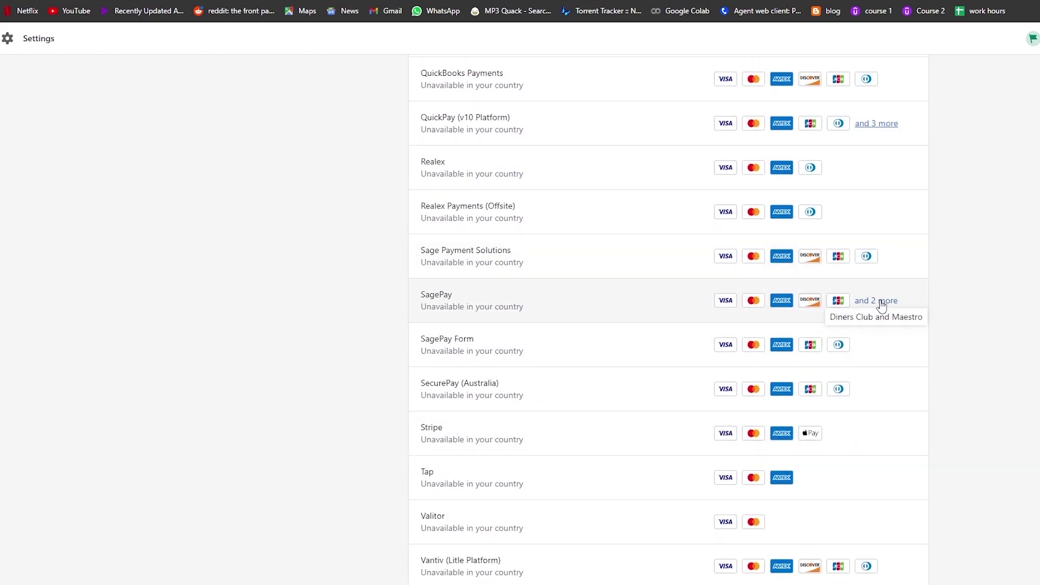
scroll(891, 303, down, 2)
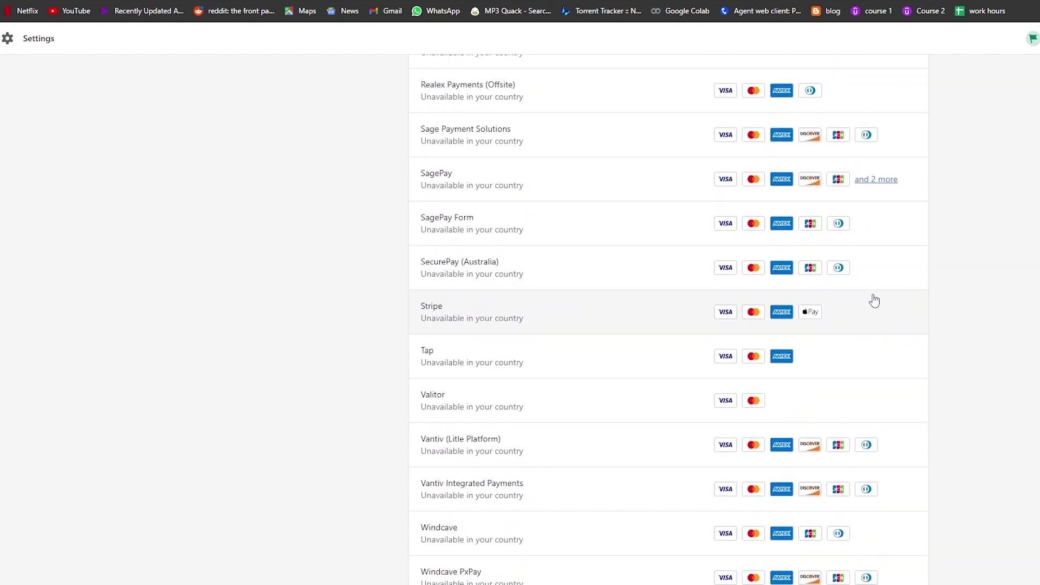
scroll(873, 298, down, 2)
scroll(873, 306, down, 1)
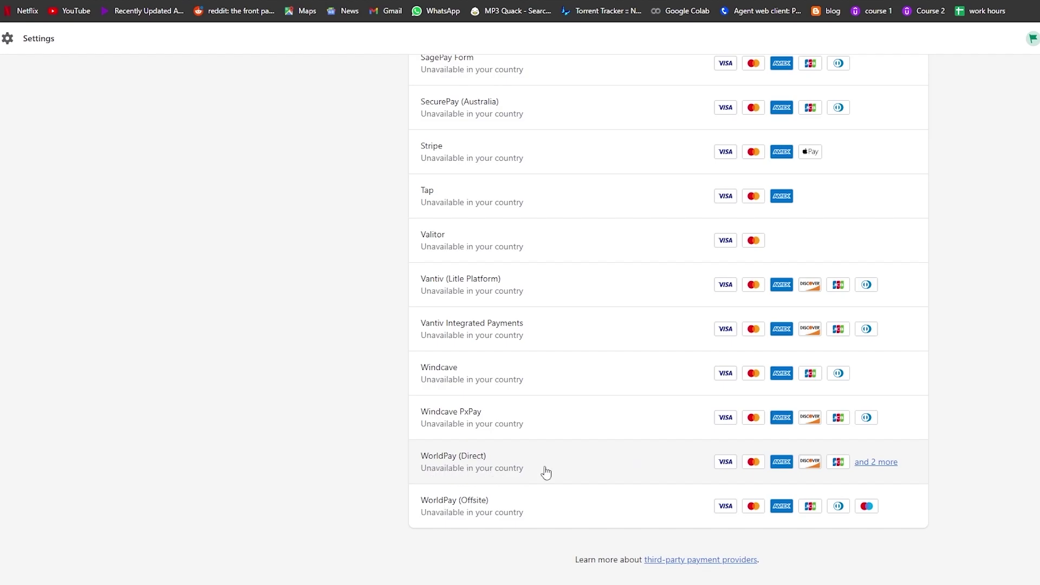
scroll(791, 480, up, 15)
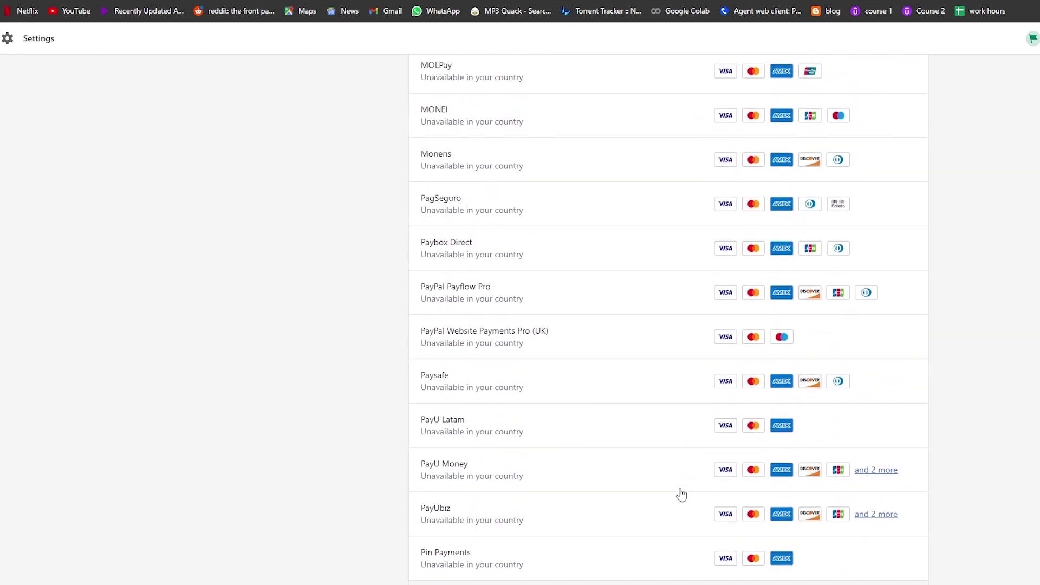
scroll(677, 494, up, 5)
scroll(541, 536, up, 7)
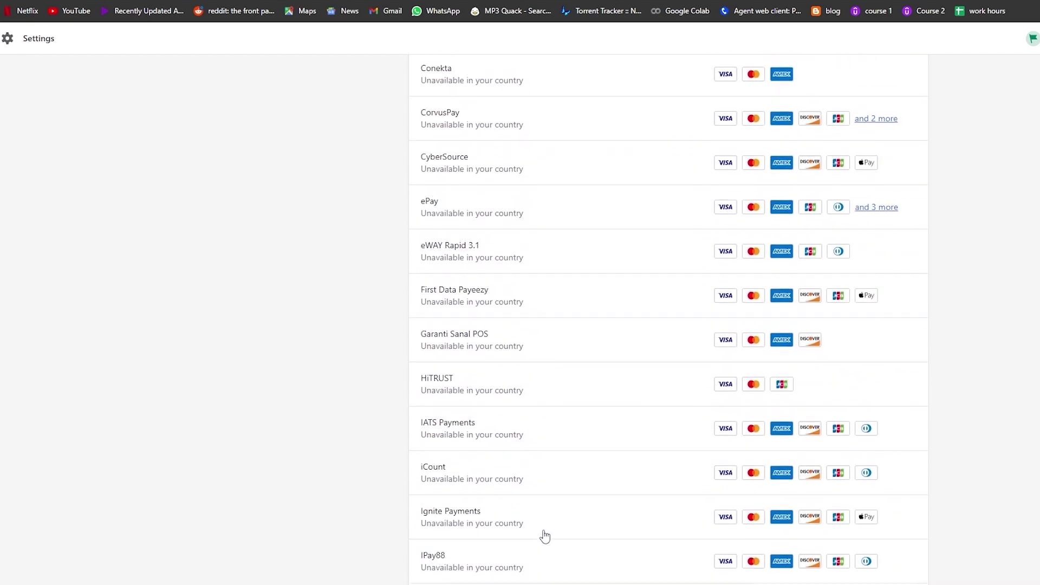
scroll(545, 536, up, 10)
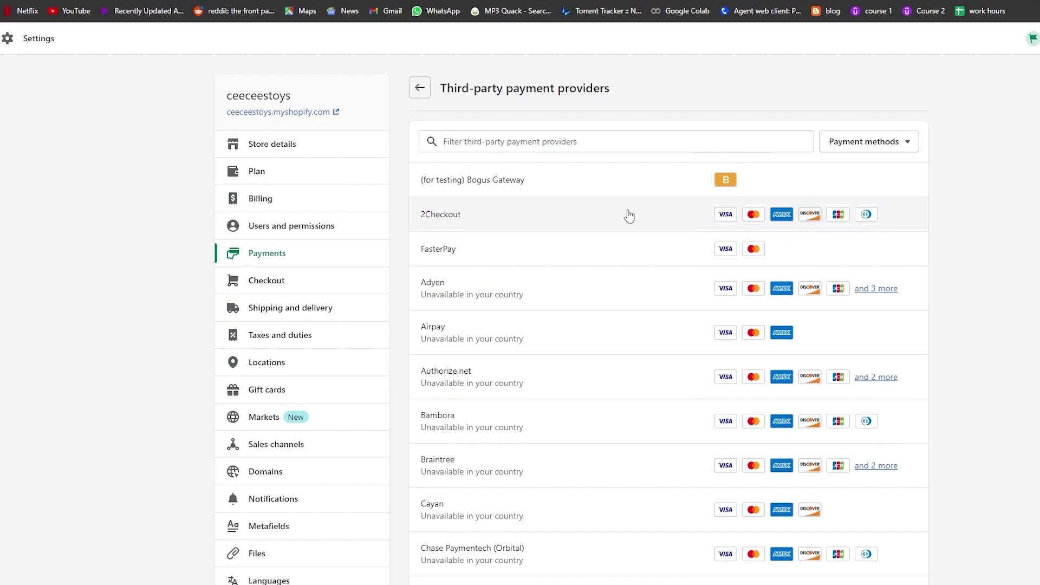
click(493, 219)
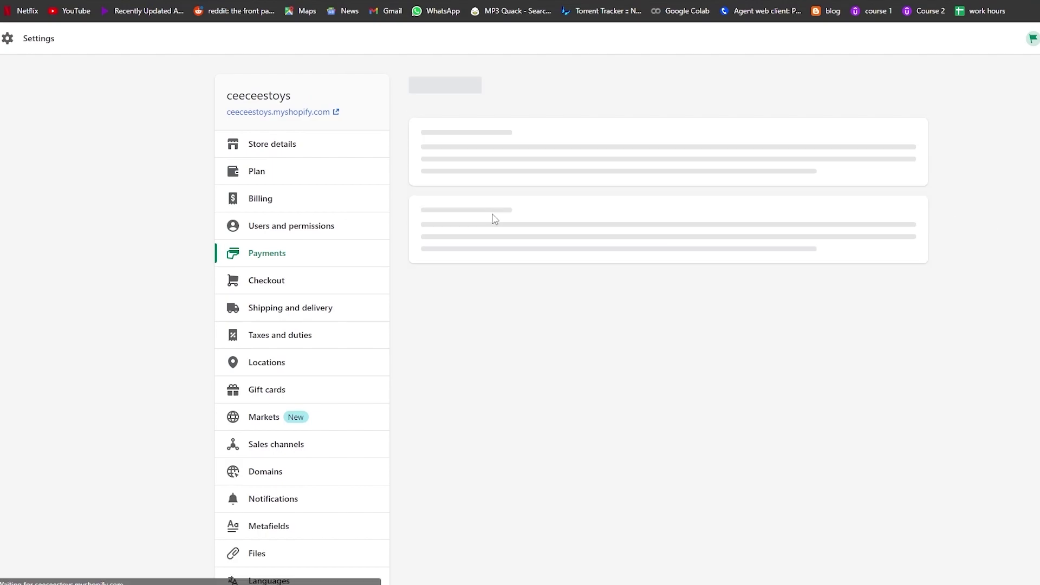
scroll(554, 366, down, 3)
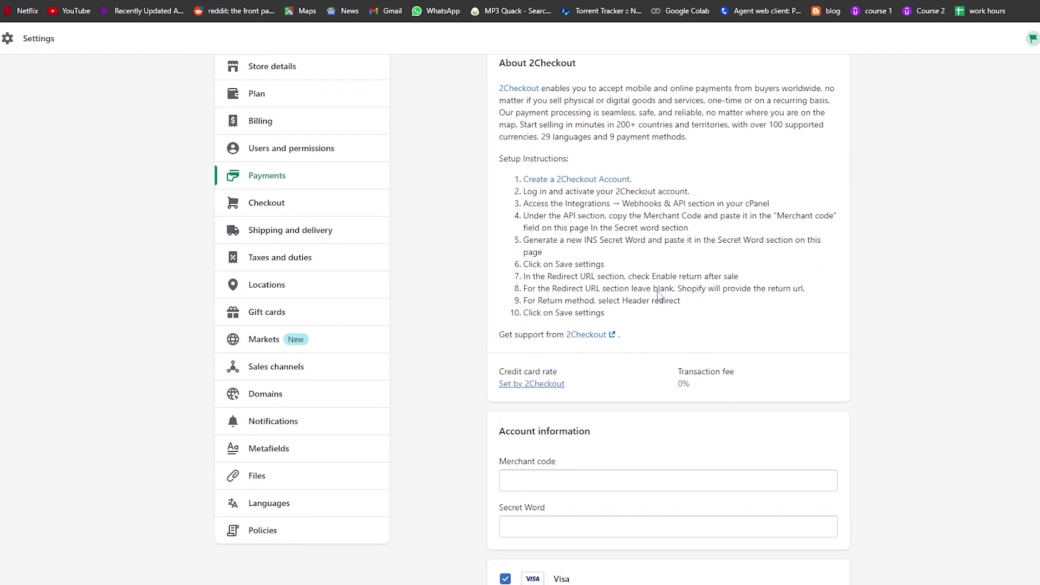
scroll(540, 373, up, 2)
scroll(533, 146, up, 2)
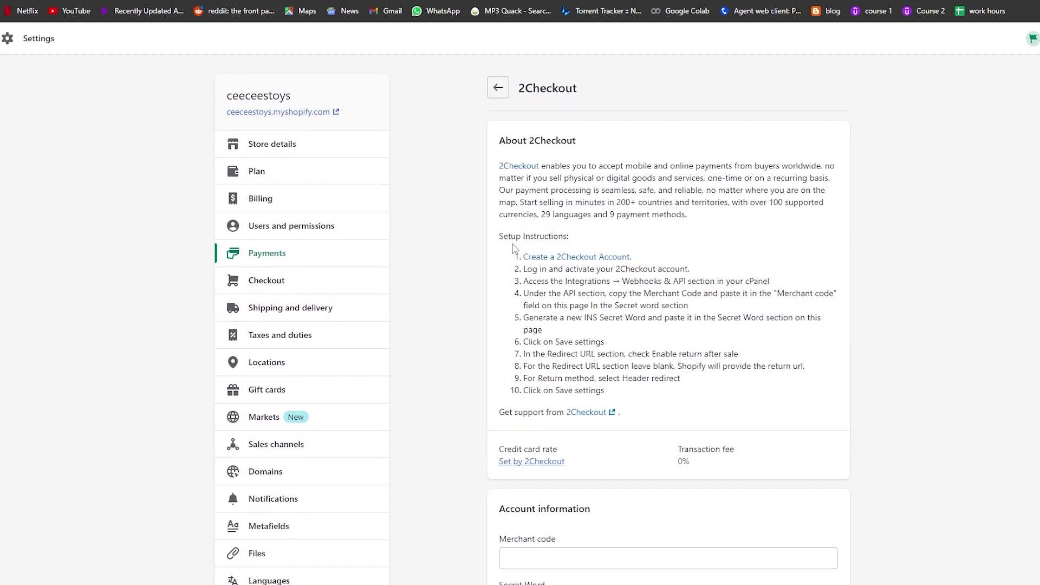
drag(498, 242, 586, 245)
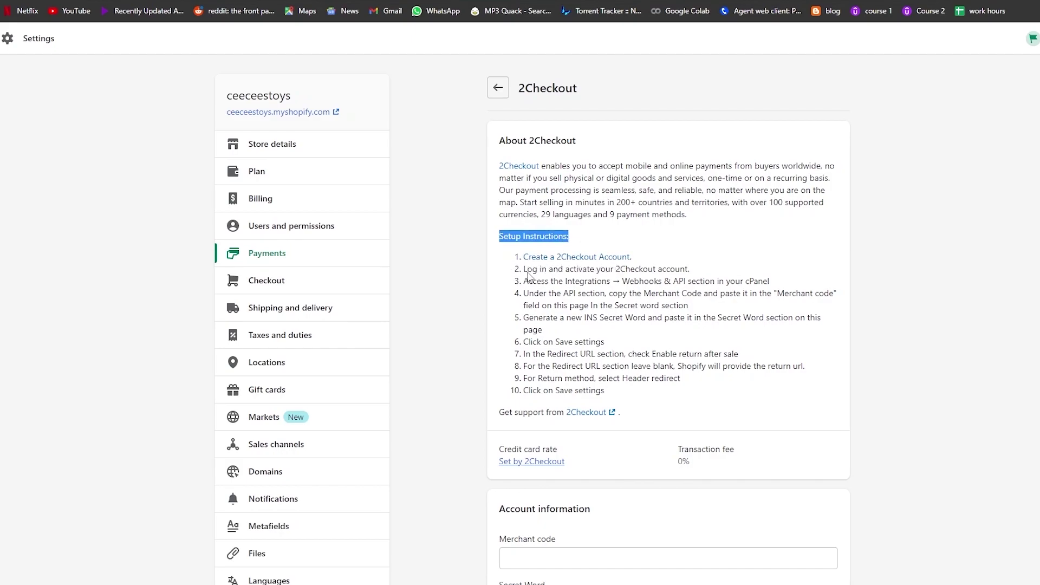
drag(528, 276, 687, 270)
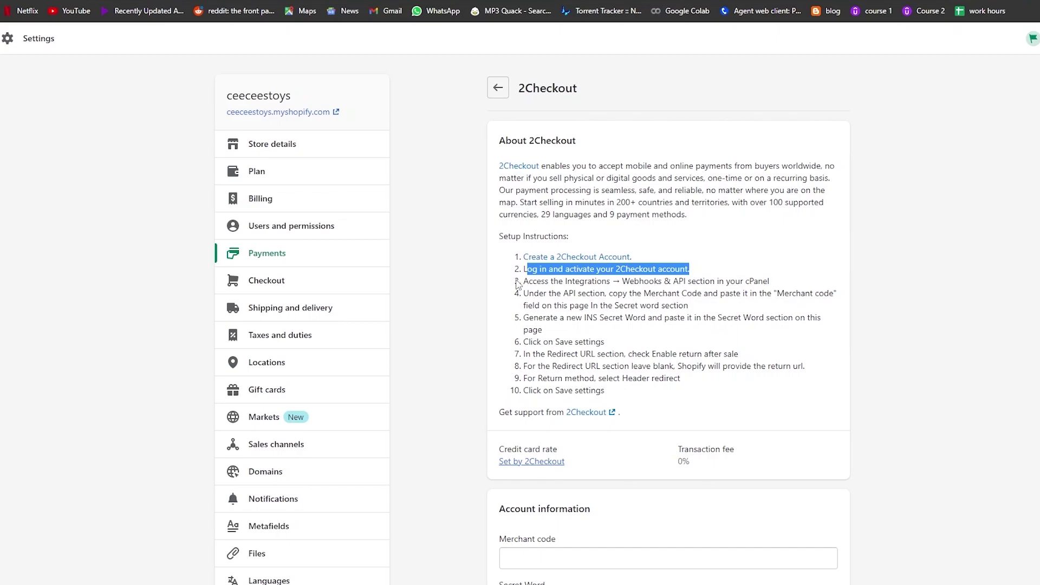
drag(518, 282, 780, 282)
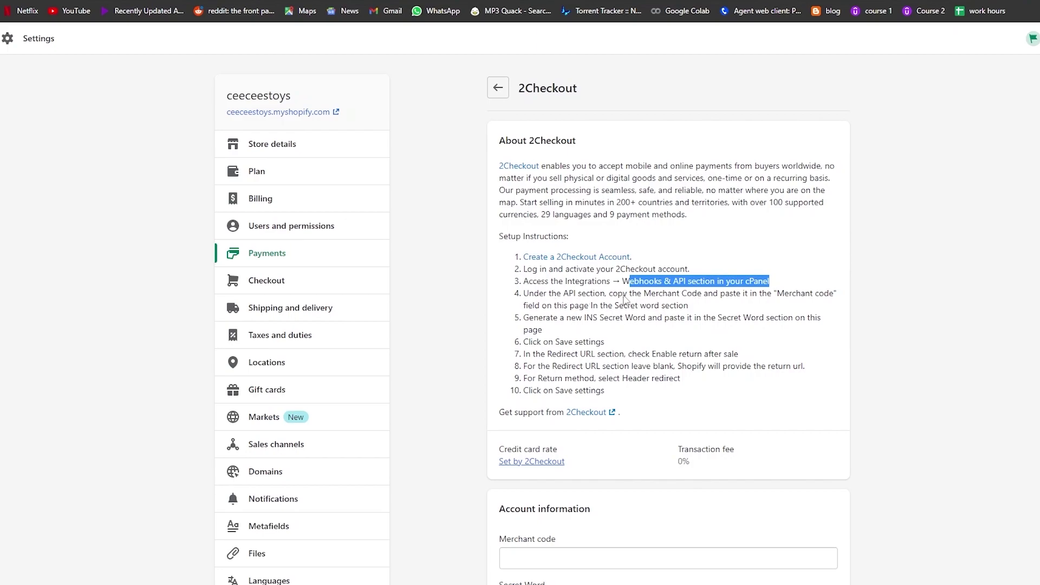
drag(606, 294, 779, 299)
scroll(469, 476, down, 3)
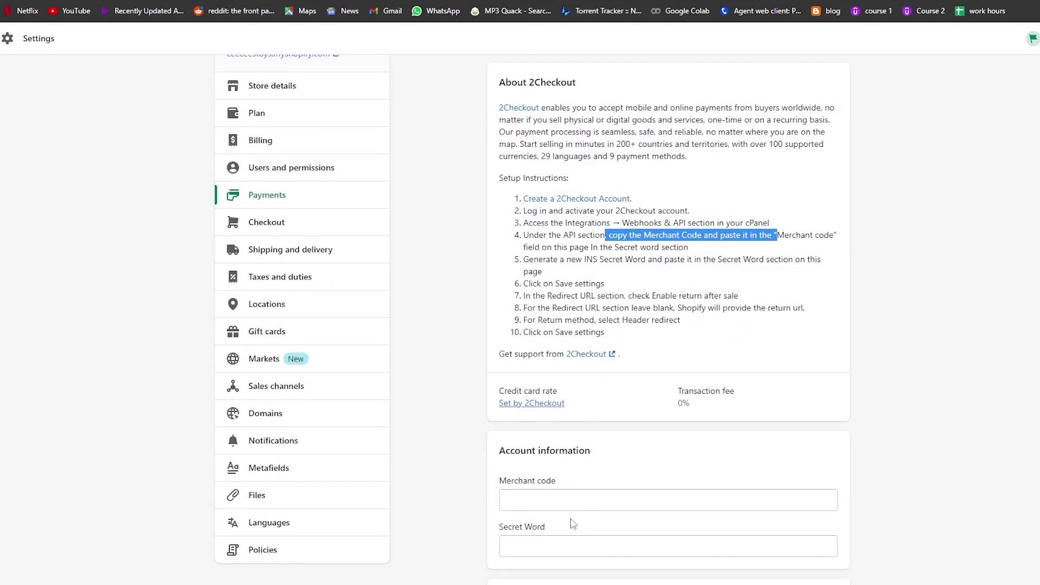
click(536, 374)
scroll(529, 370, up, 2)
scroll(530, 370, up, 1)
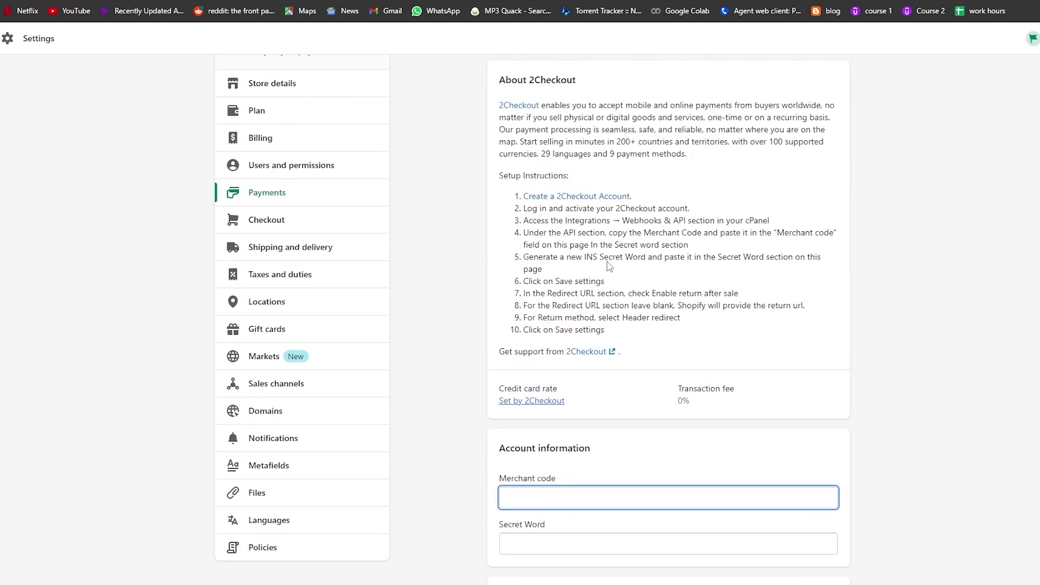
scroll(640, 486, down, 2)
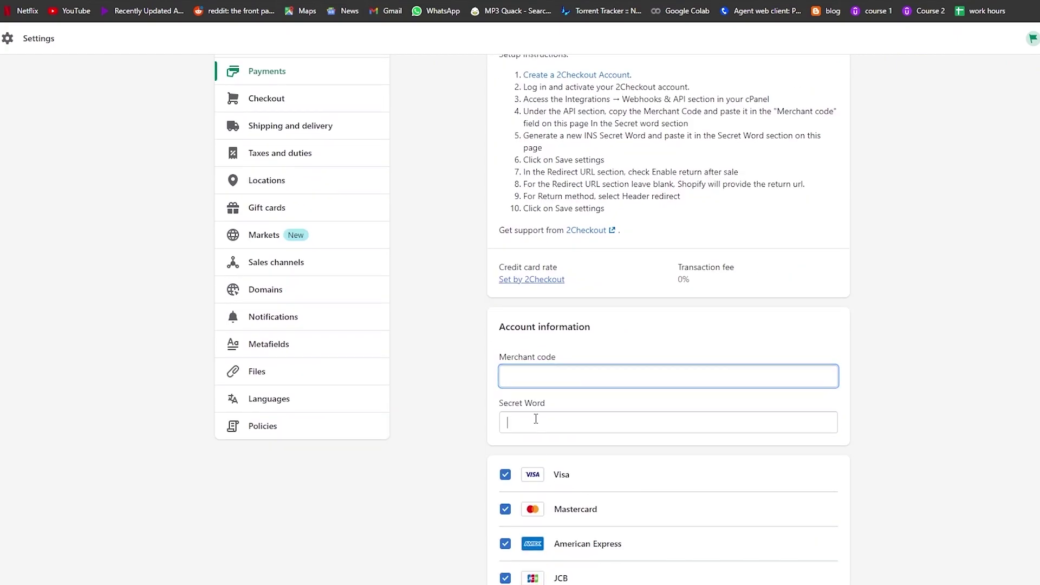
click(536, 423)
scroll(579, 217, up, 1)
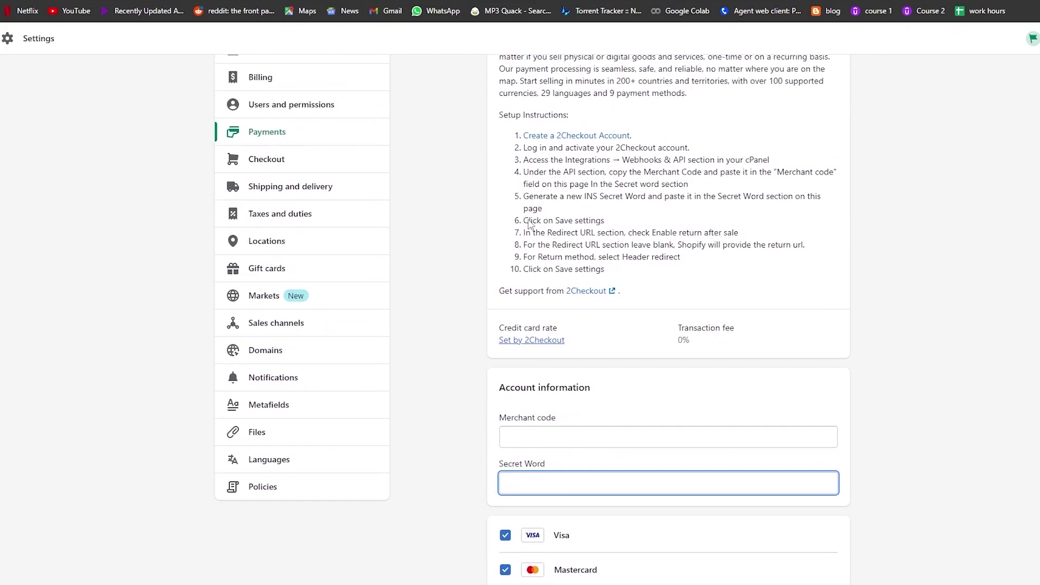
drag(522, 222, 606, 222)
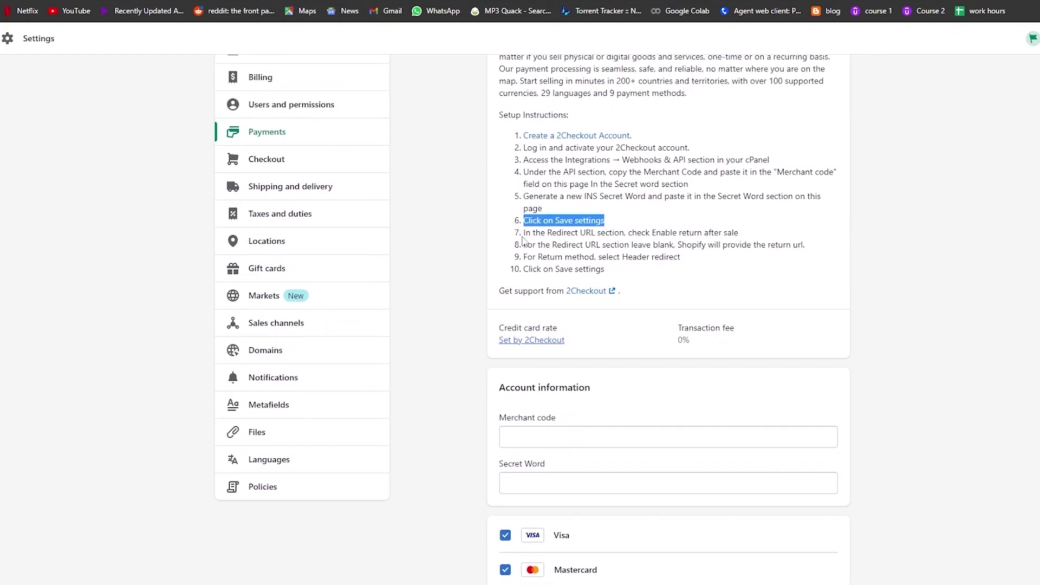
drag(522, 236, 749, 240)
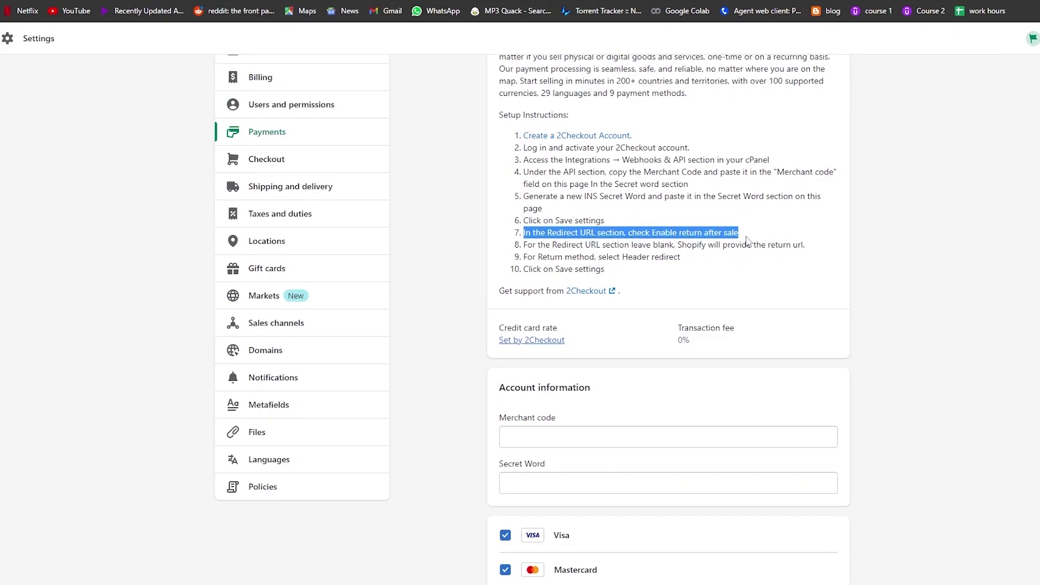
drag(528, 249, 780, 242)
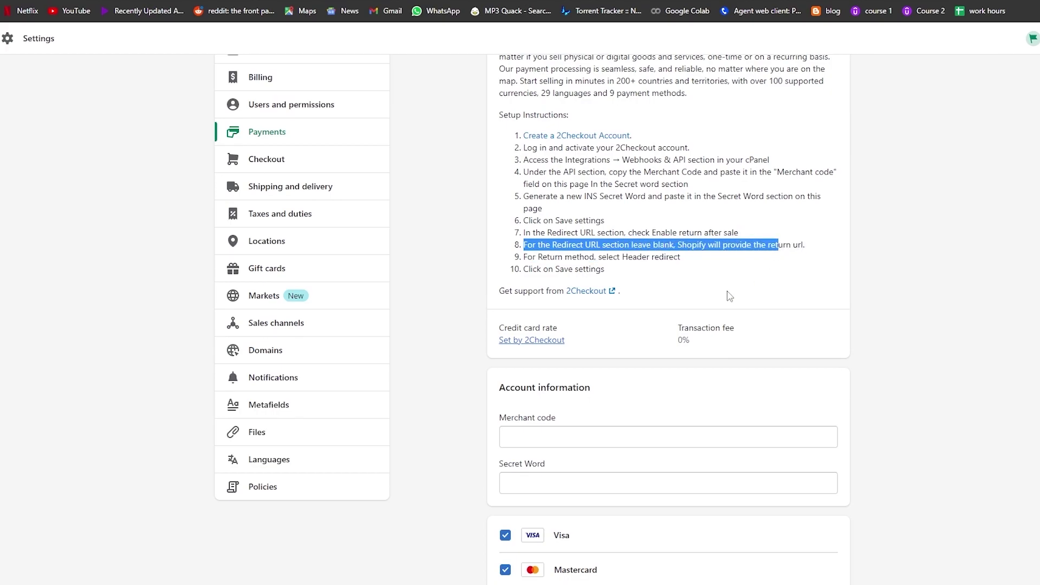
scroll(522, 468, down, 4)
scroll(536, 487, down, 1)
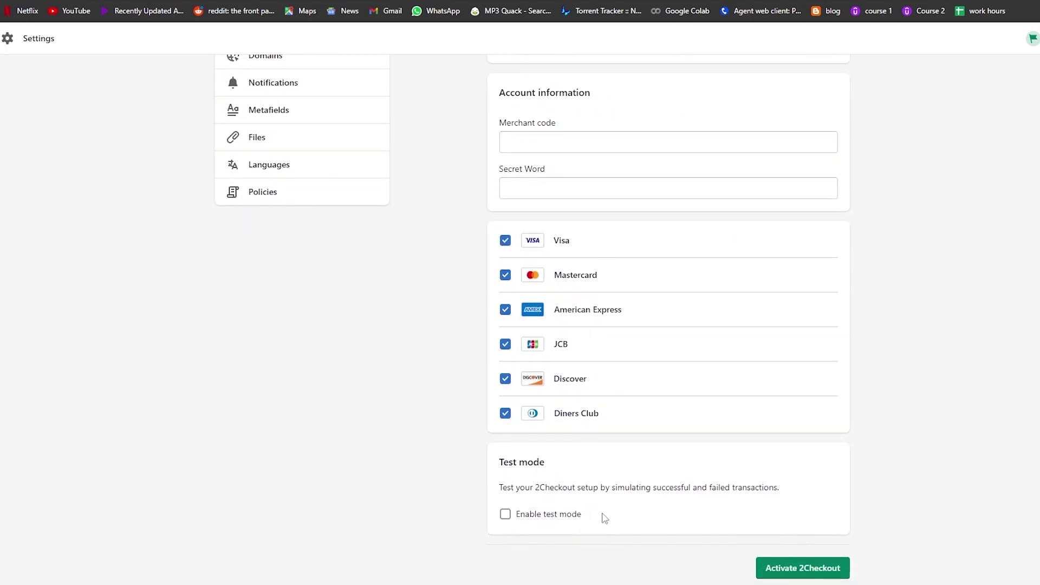
scroll(605, 518, up, 5)
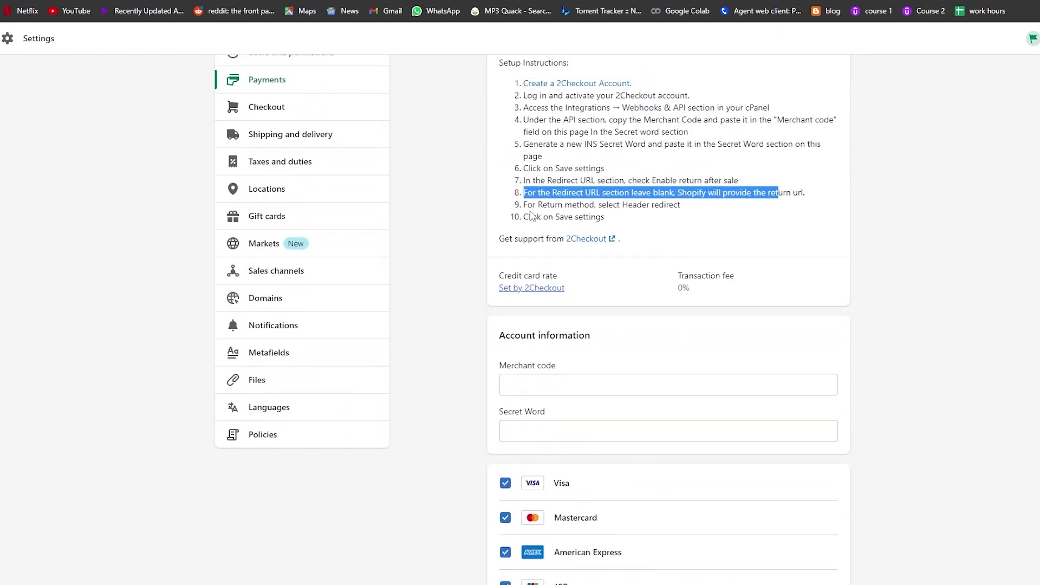
drag(531, 216, 609, 205)
click(666, 214)
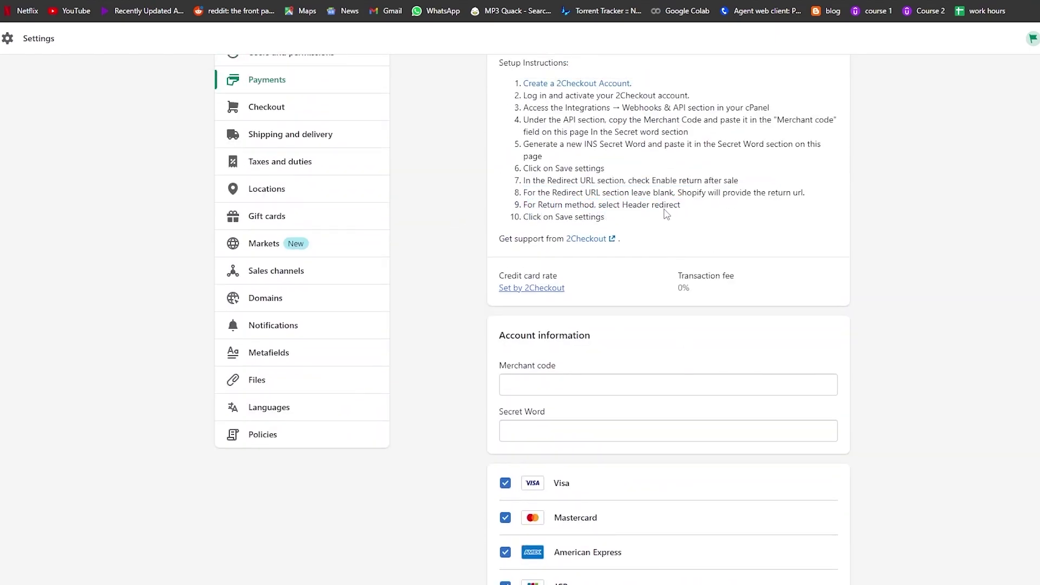
drag(522, 217, 606, 221)
scroll(758, 360, down, 5)
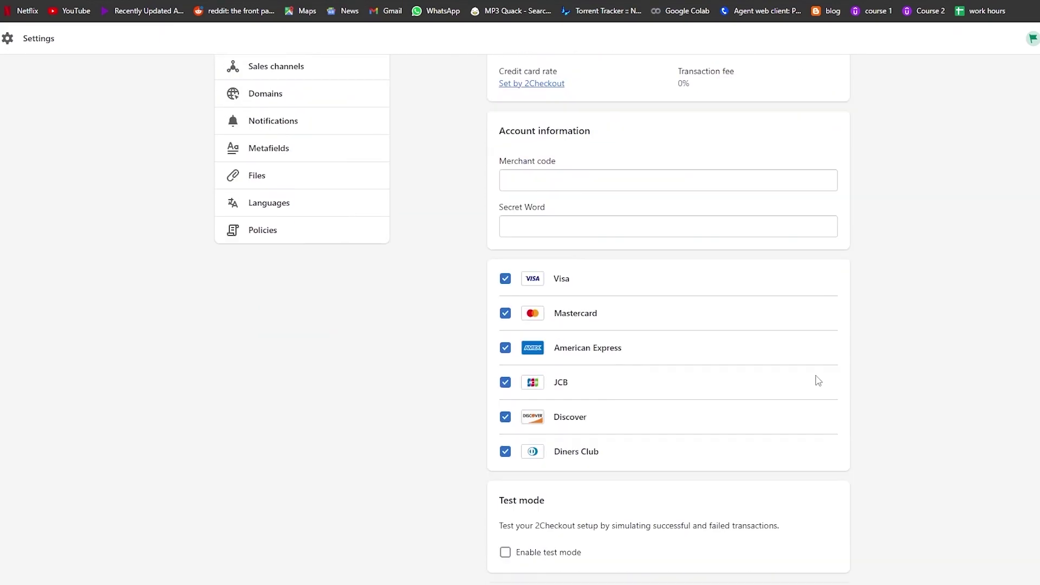
scroll(553, 287, up, 8)
drag(504, 252, 648, 392)
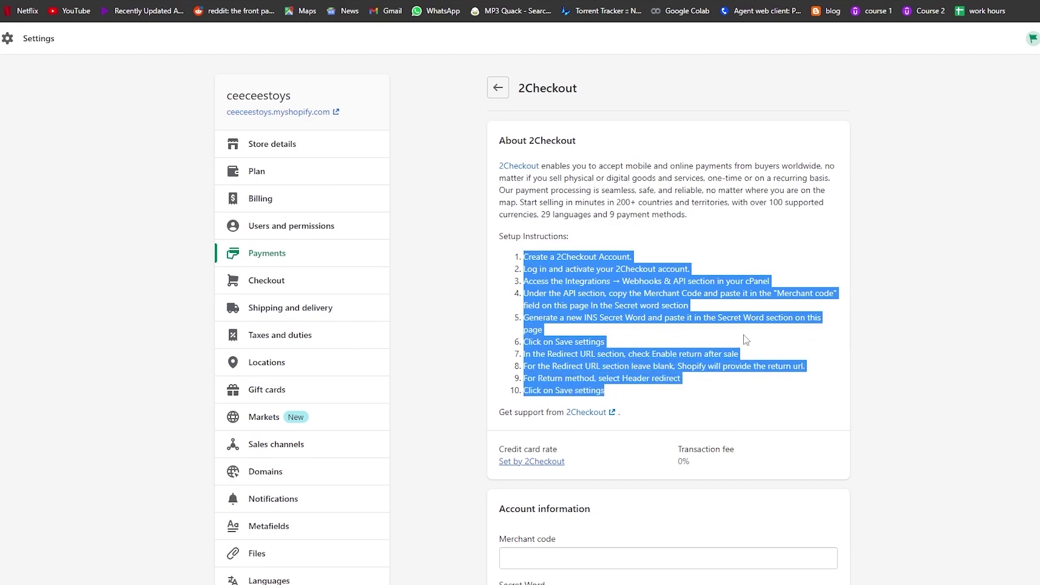
click(639, 333)
scroll(548, 353, down, 1)
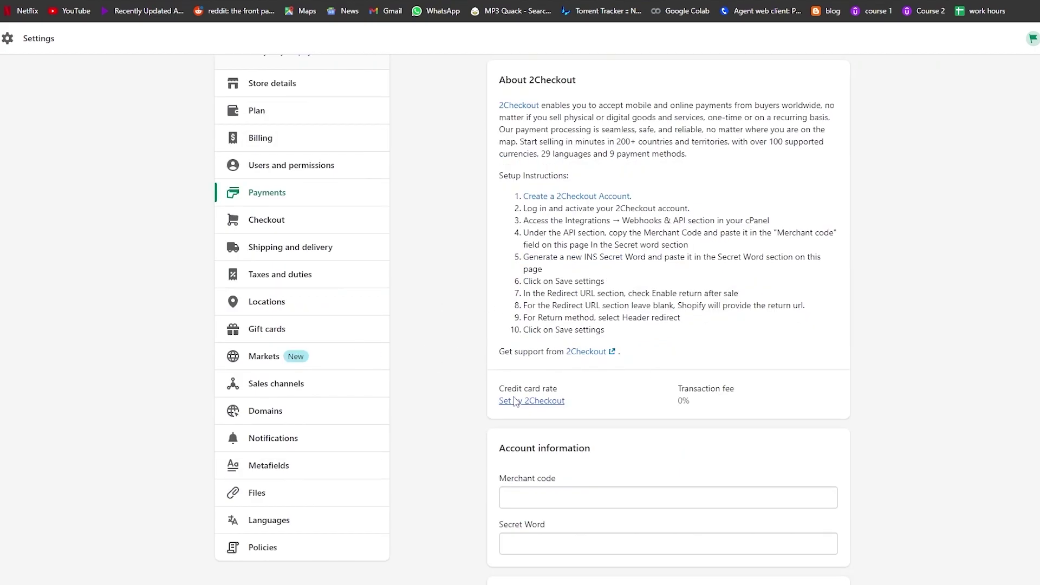
drag(498, 392, 566, 393)
drag(681, 389, 560, 410)
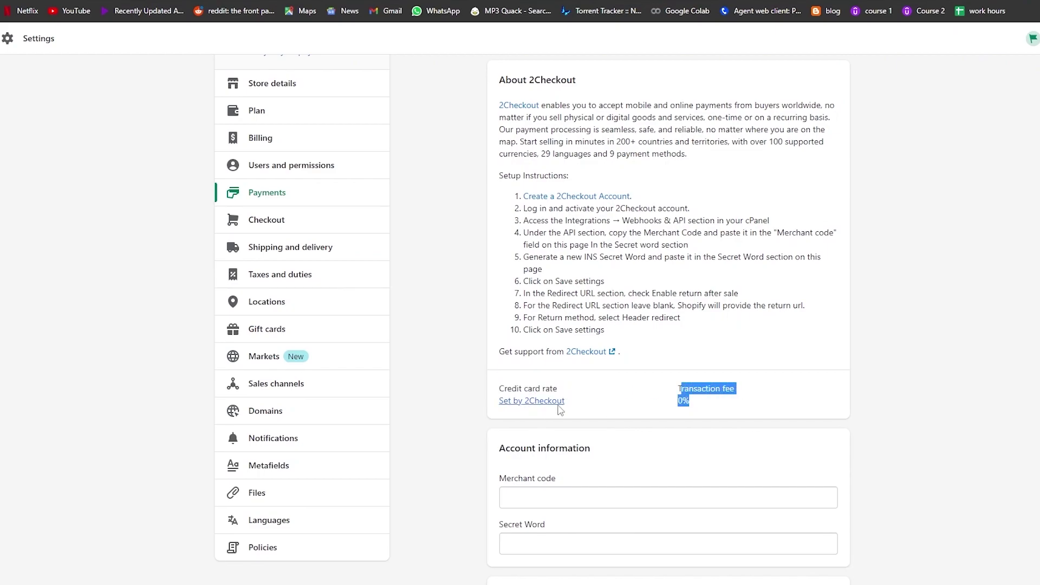
click(695, 404)
drag(675, 387, 699, 406)
click(752, 406)
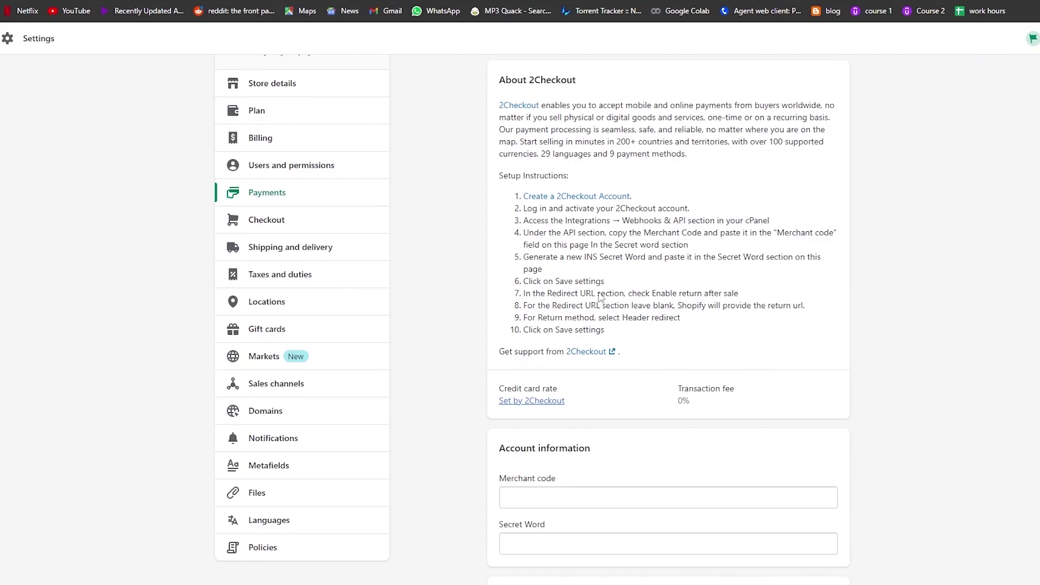
- Open the 2Checkout account page from Shopify's 2Checkout settings
click(576, 196)
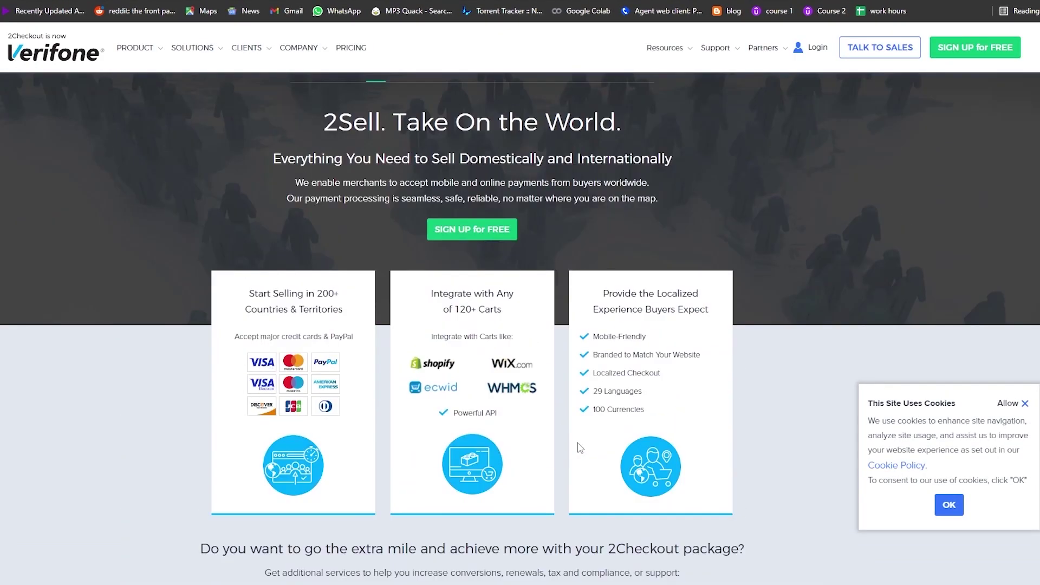
scroll(531, 222, down, 2)
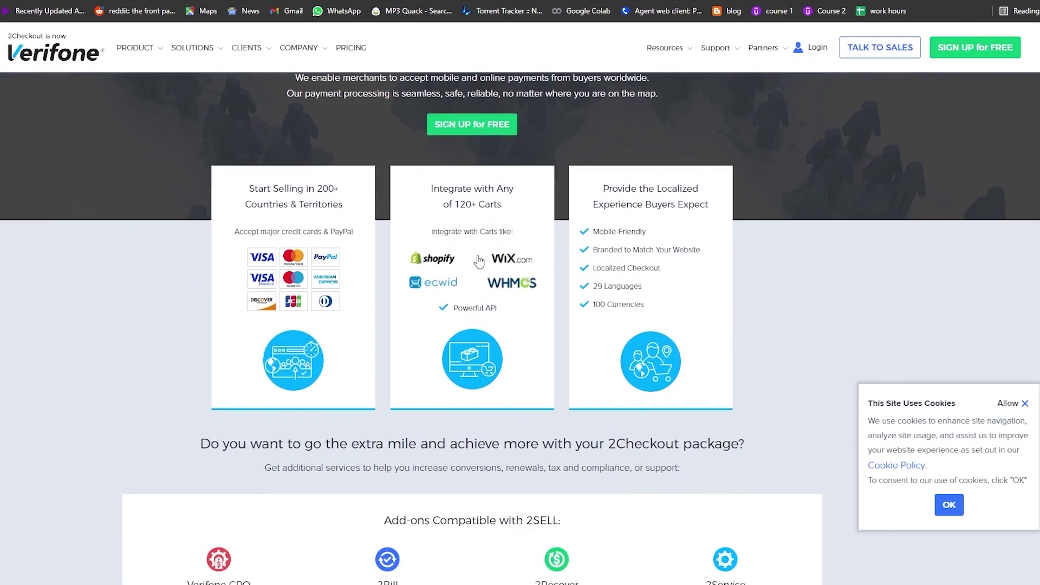
scroll(476, 260, up, 2)
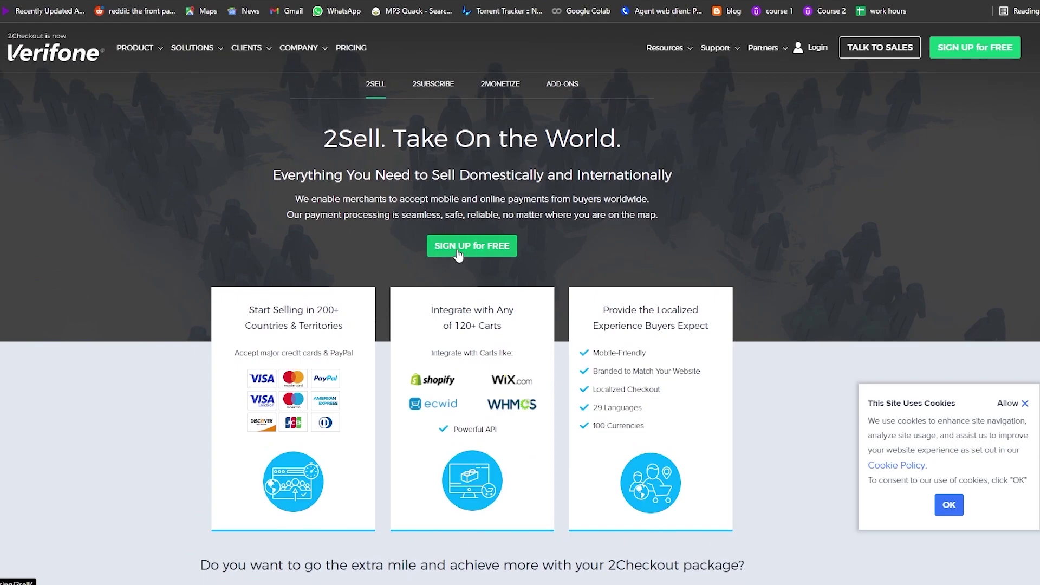
scroll(578, 334, down, 2)
scroll(578, 334, up, 2)
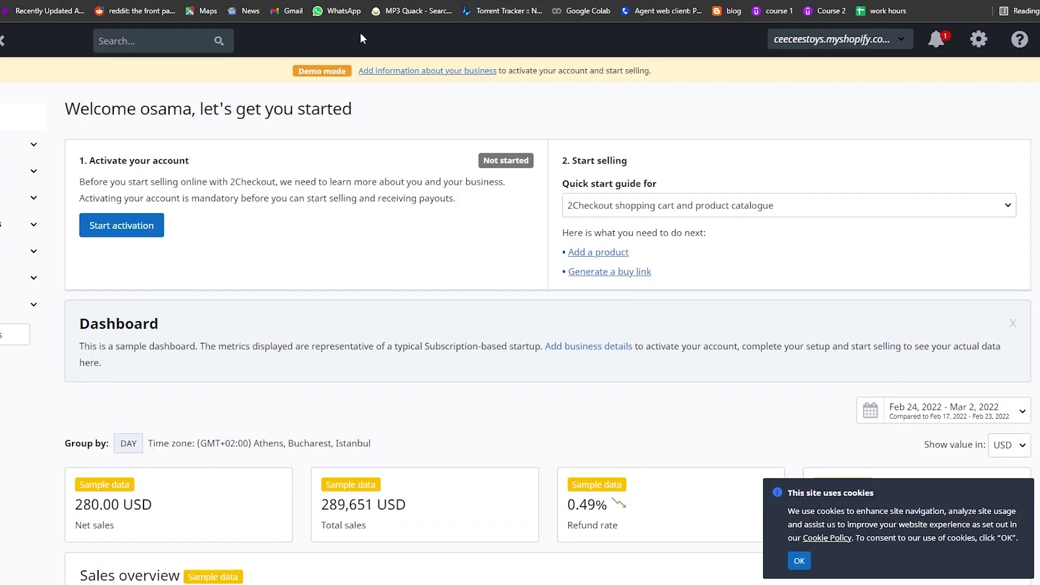
- Go to Integrations > Webhooks & API to view the Merchant Code and secret words
click(30, 250)
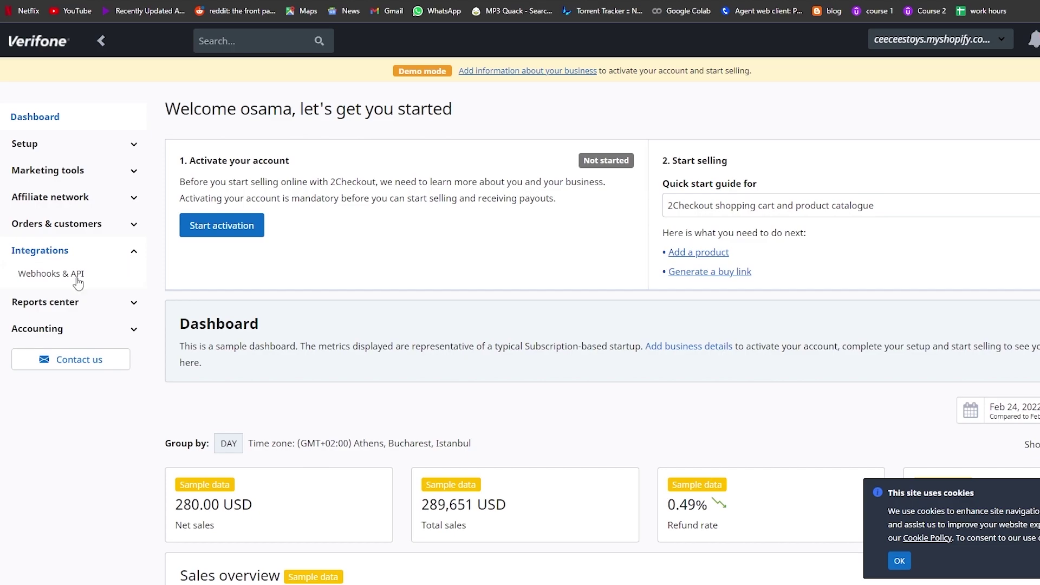
click(58, 277)
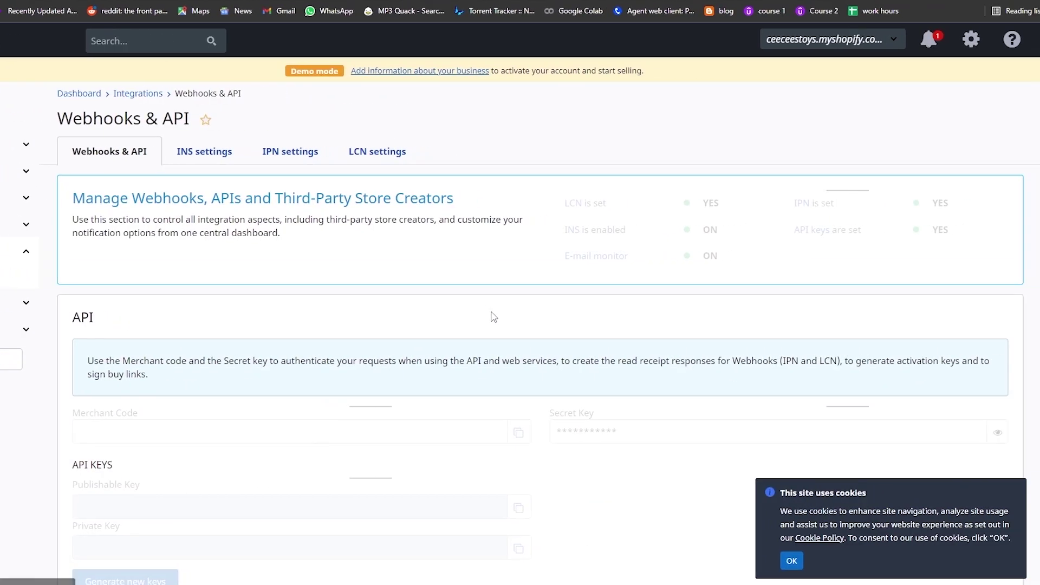
scroll(596, 316, down, 3)
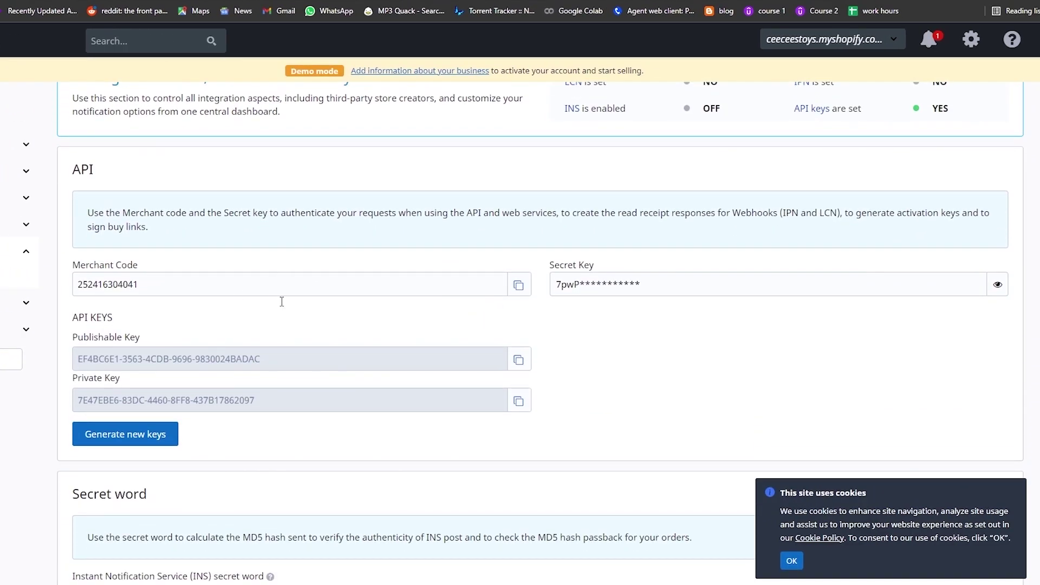
scroll(281, 301, down, 8)
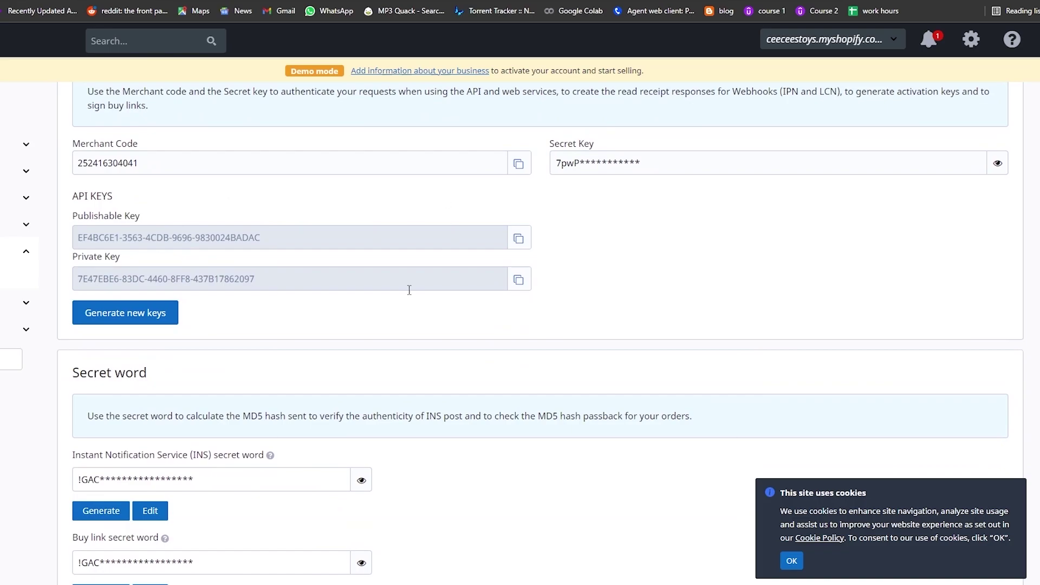
scroll(170, 137, up, 2)
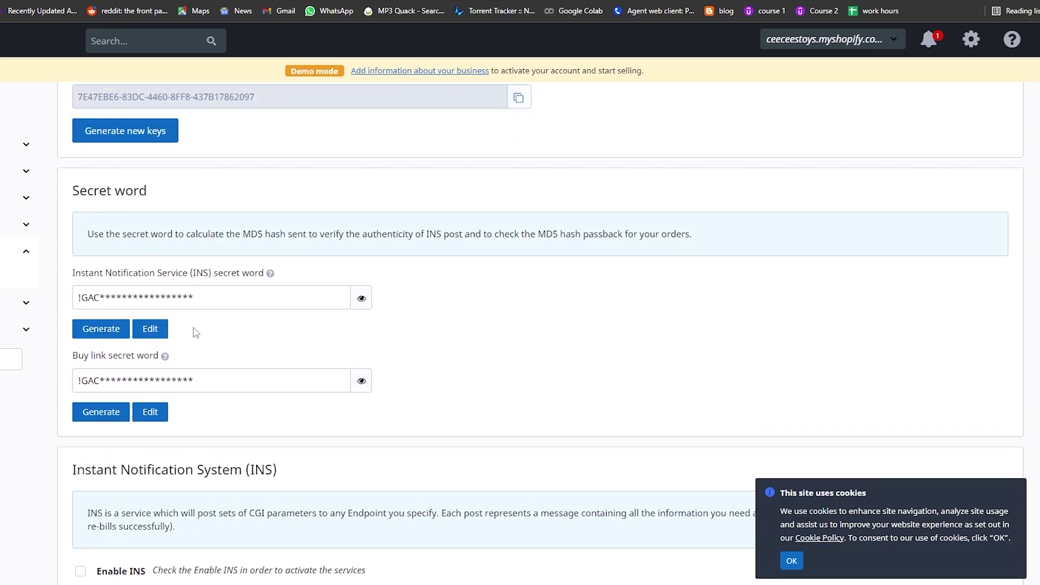
scroll(74, 186, down, 1)
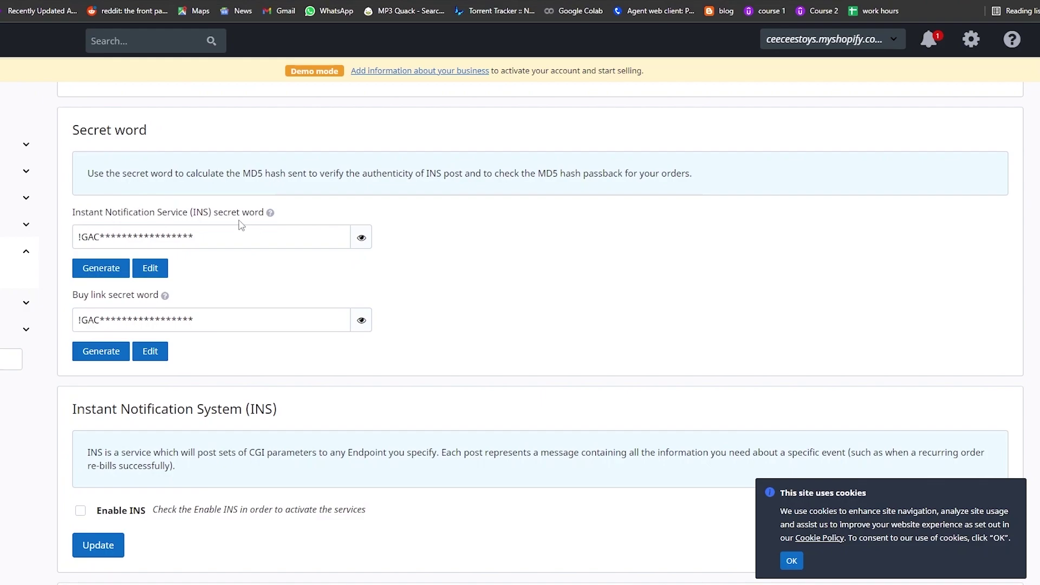
- Back in Shopify, activate 2Checkout and let the browser remember its credentials
key(ctrl+Tab)
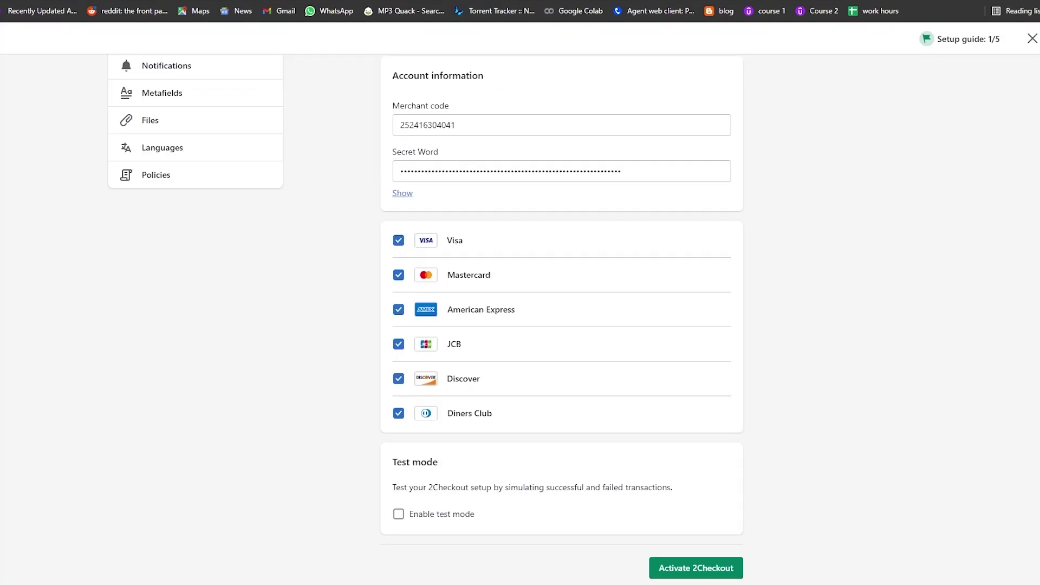
scroll(480, 378, up, 3)
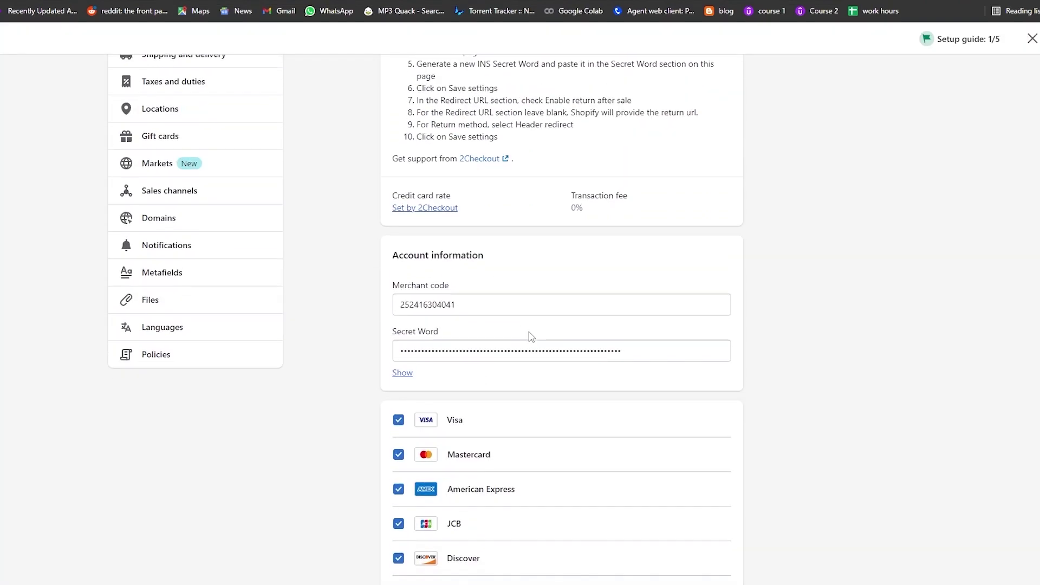
scroll(529, 336, down, 3)
click(685, 570)
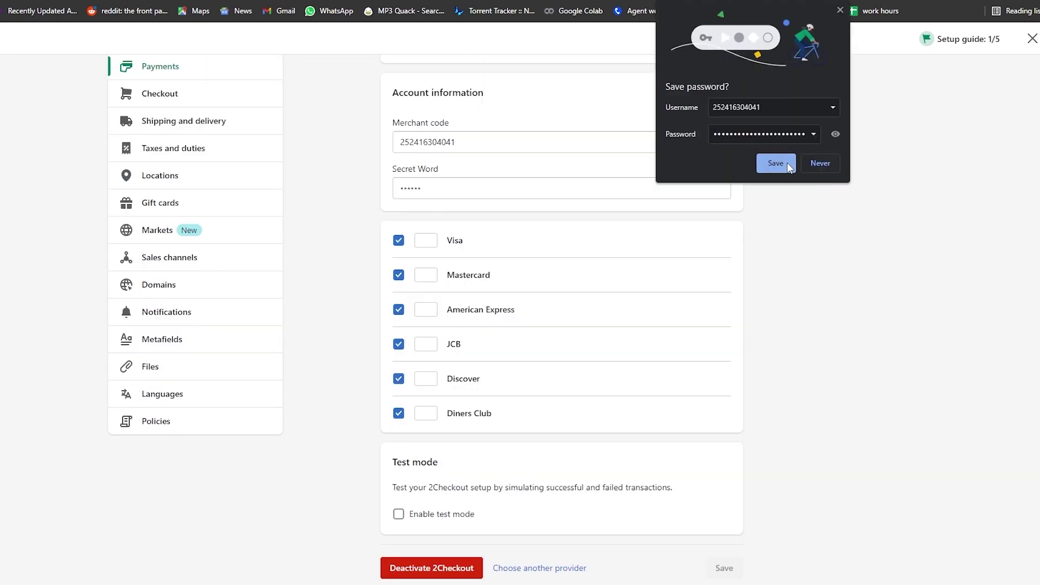
click(786, 163)
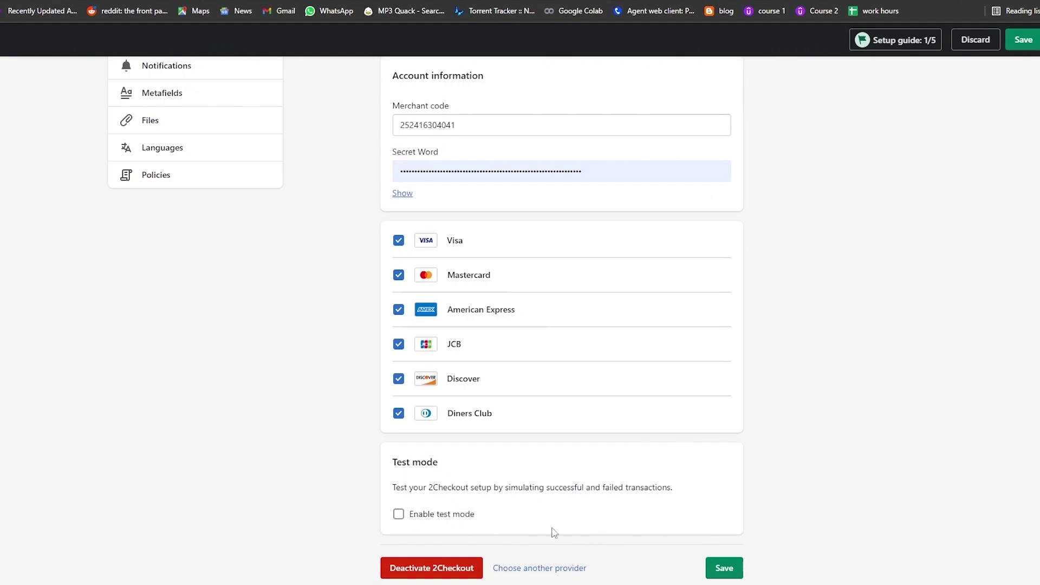
- Save the 2Checkout provider settings and return to the Payments page
click(731, 575)
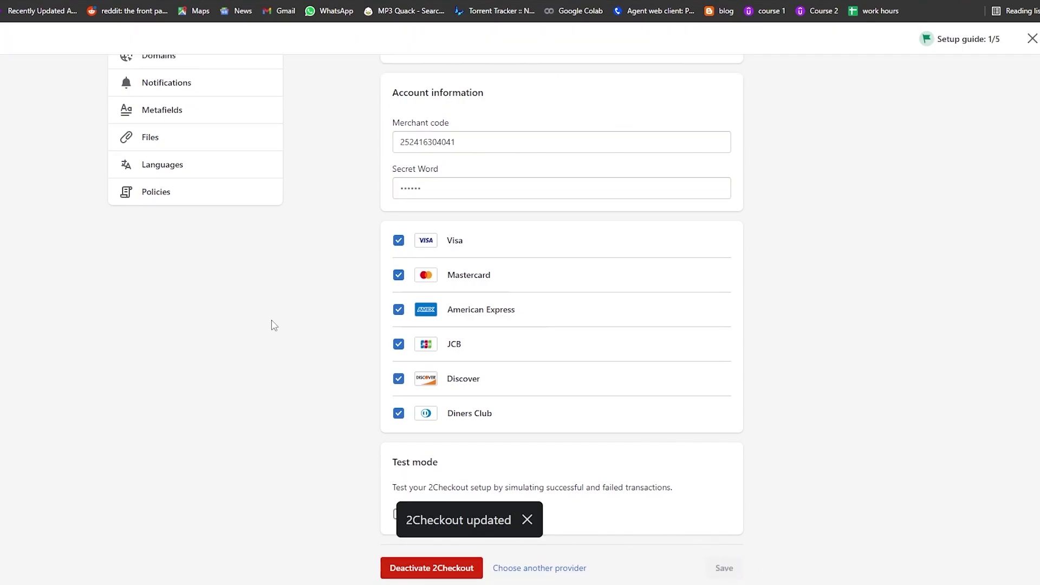
scroll(274, 325, up, 7)
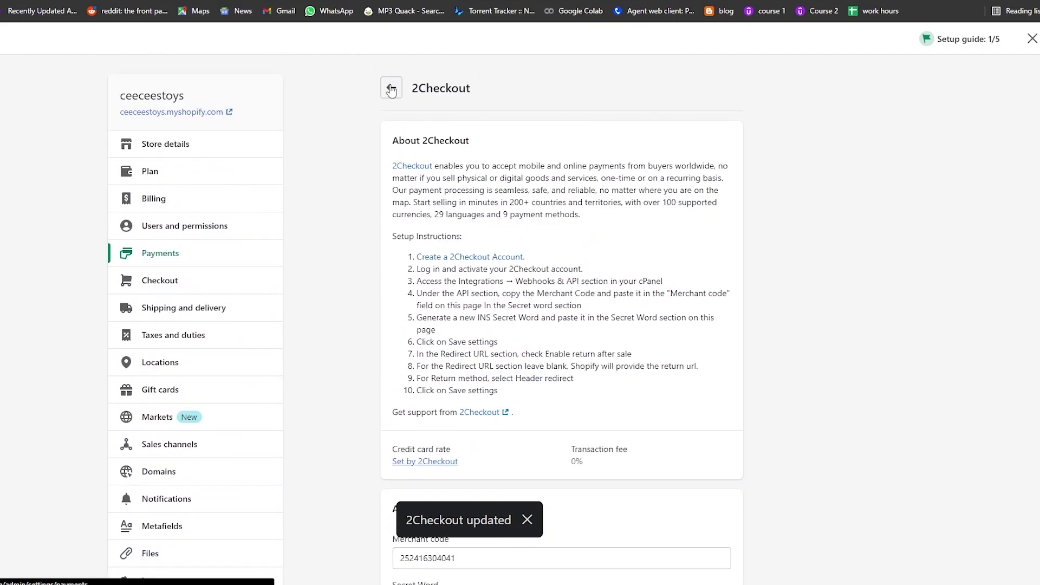
click(390, 86)
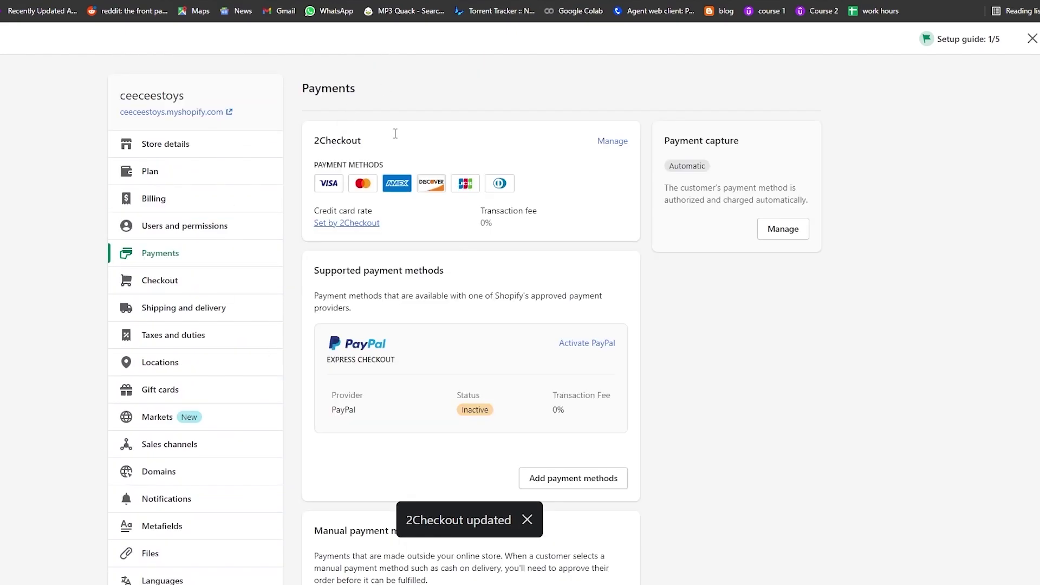
scroll(428, 139, down, 2)
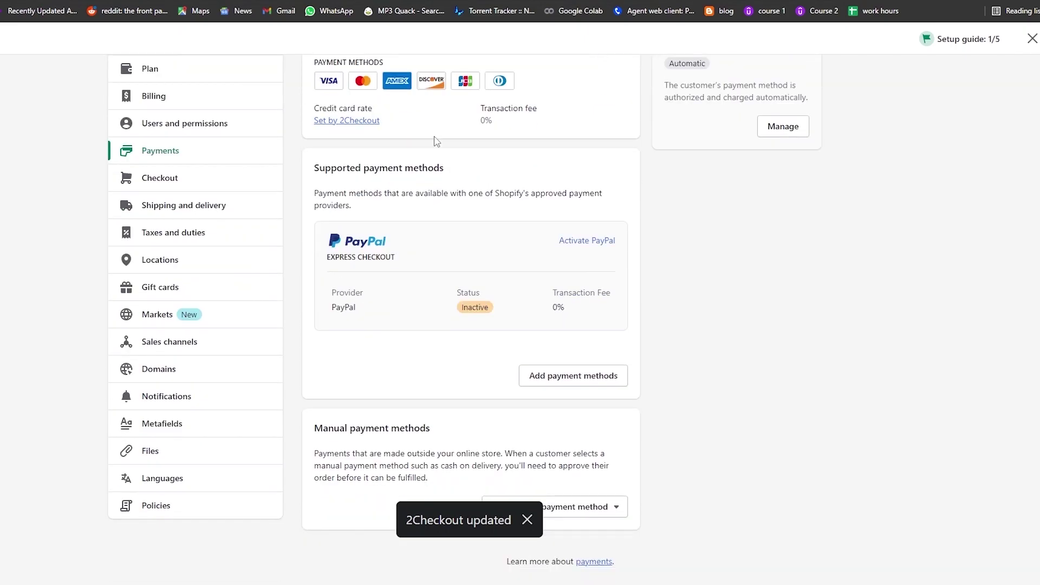
scroll(548, 223, up, 2)
scroll(574, 150, down, 1)
scroll(558, 160, down, 1)
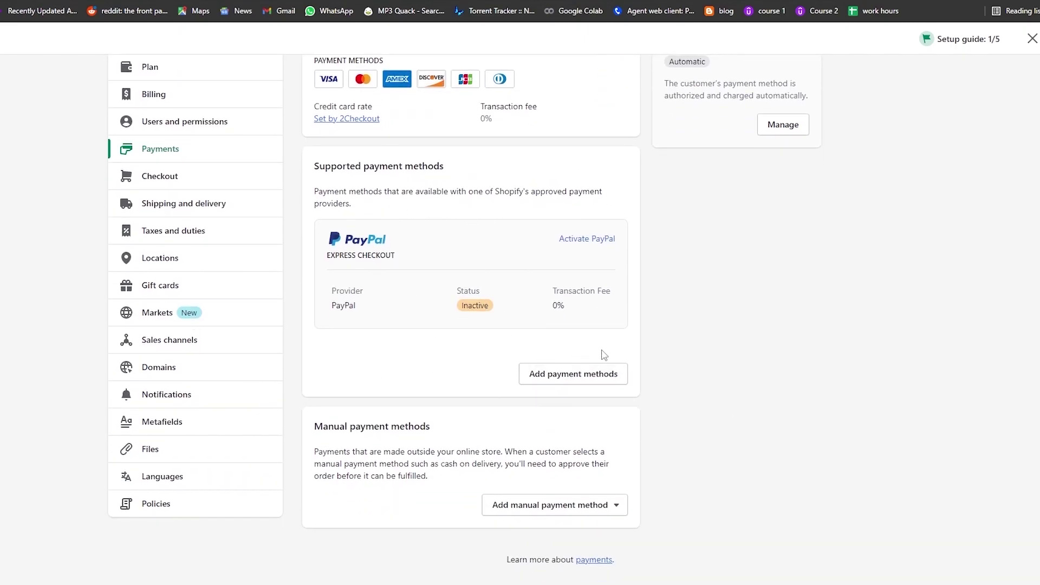
click(579, 510)
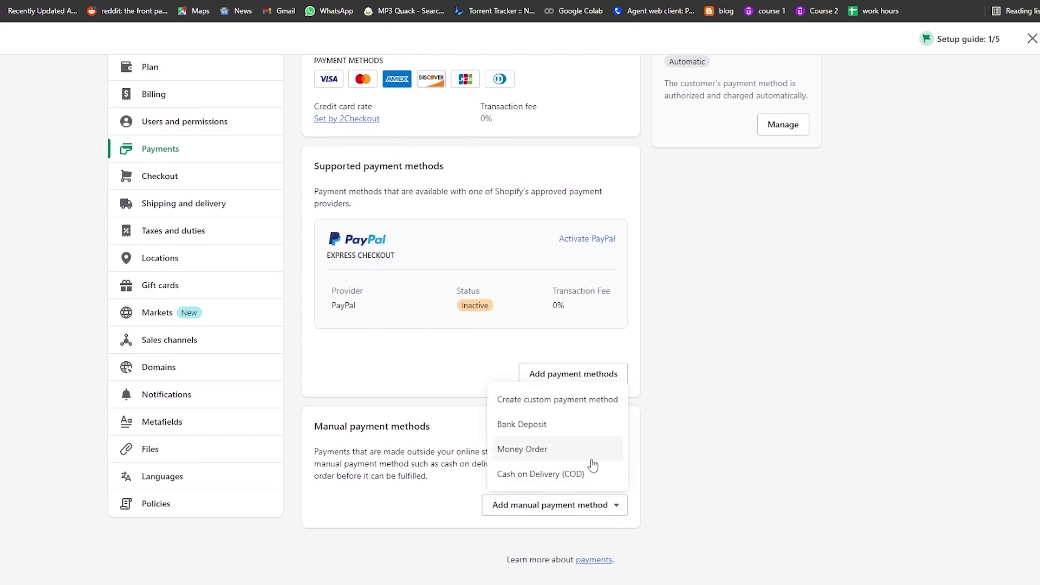
click(624, 515)
scroll(668, 515, up, 3)
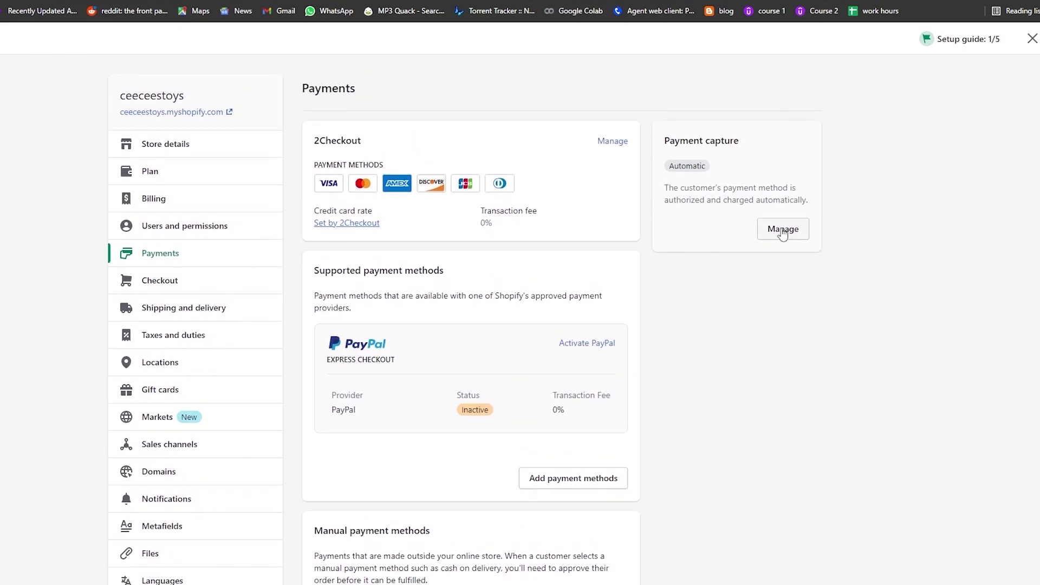
click(781, 231)
click(644, 225)
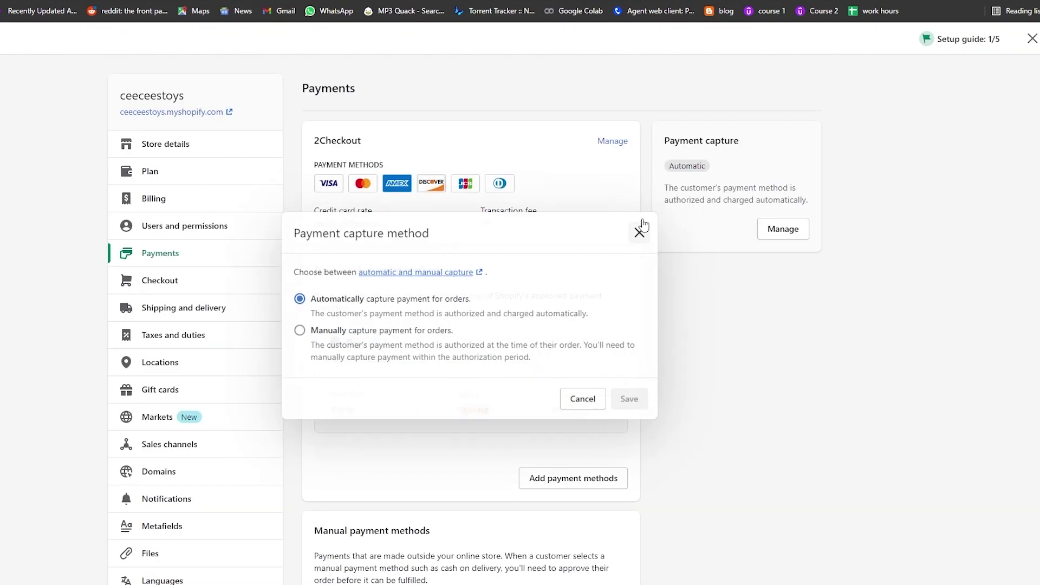